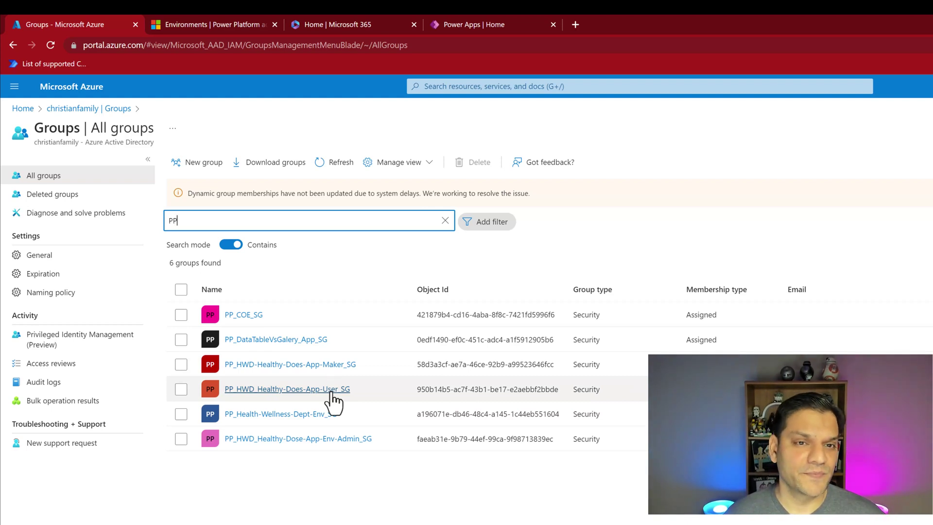
Open the Health and Wellness Department environment and highlight its security group PP_Health-Wellness-Dept-Env_SG.
left_click(223, 16)
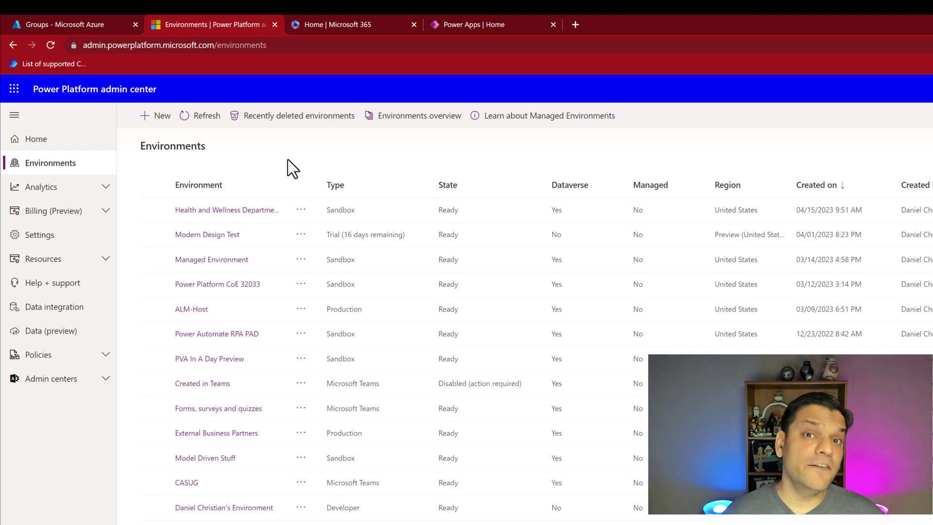
left_click(218, 211)
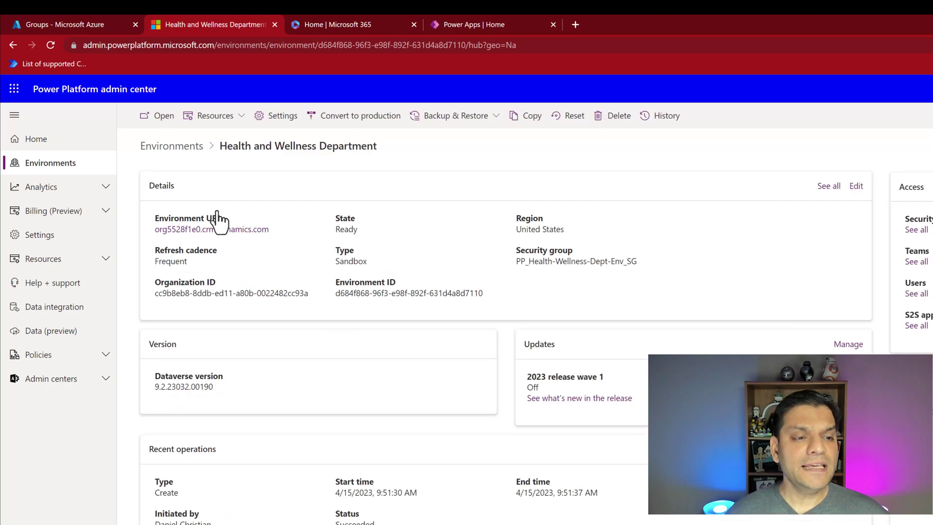
left_click_drag(493, 270, 675, 279)
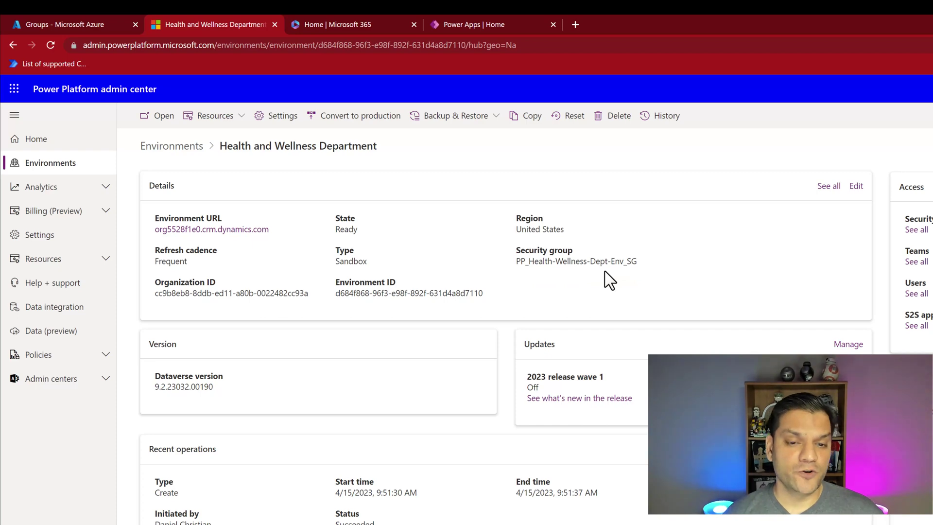
left_click_drag(518, 261, 632, 270)
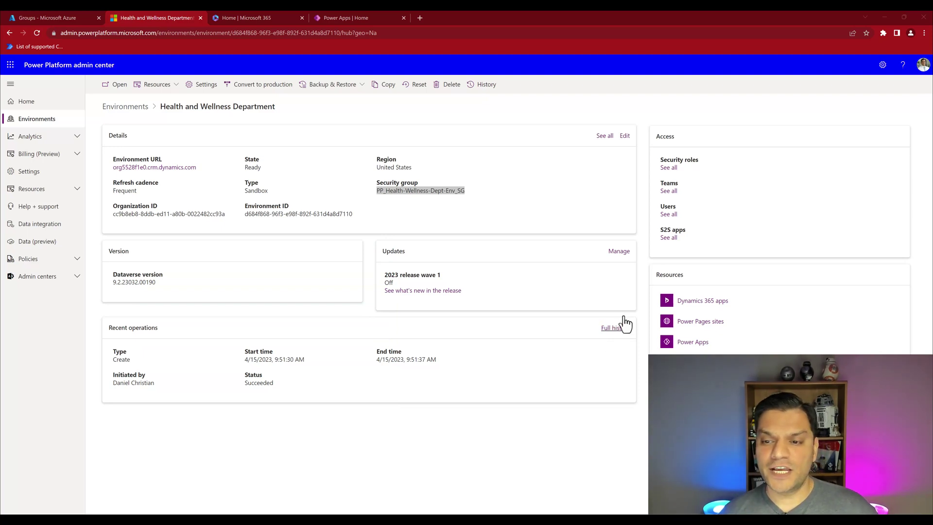
Find the System Administrator role among the security roles and review its members without adding anyone.
left_click(669, 167)
left_click(887, 84)
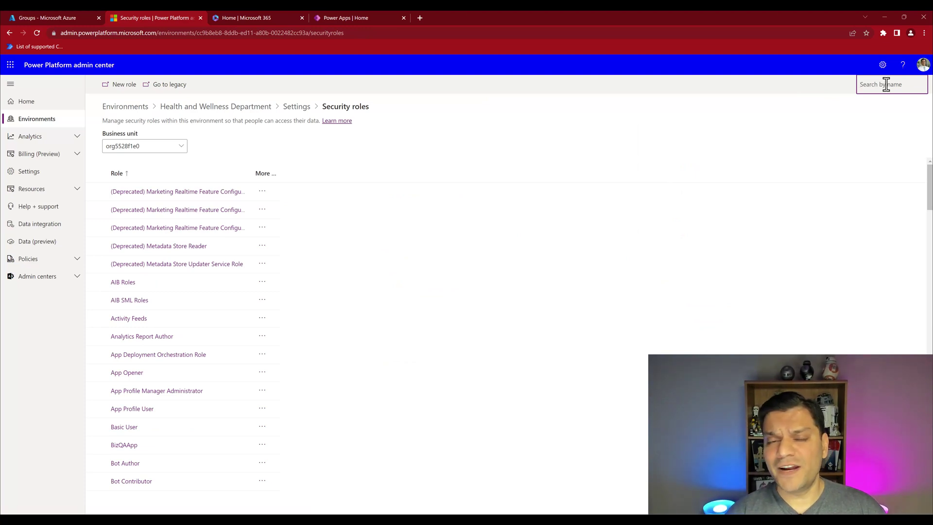
type("sys")
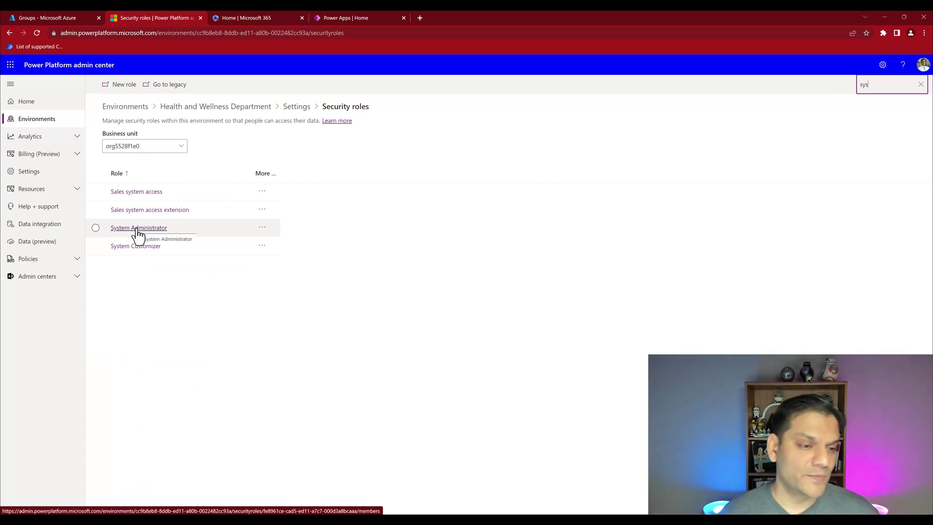
left_click(137, 231)
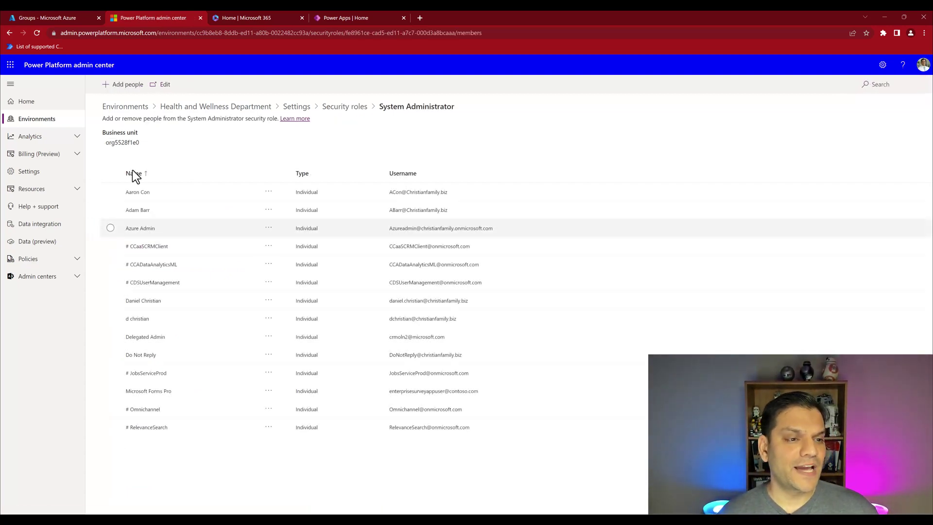
left_click(138, 89)
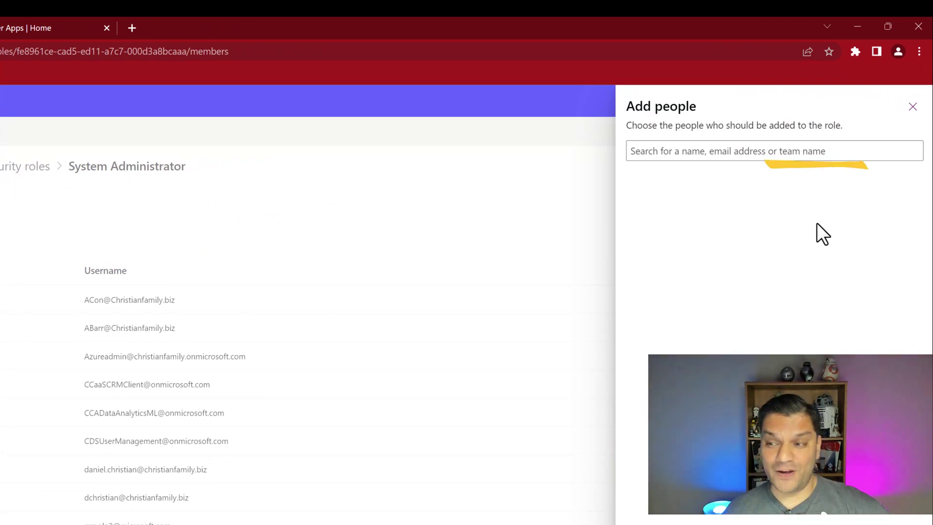
left_click(913, 107)
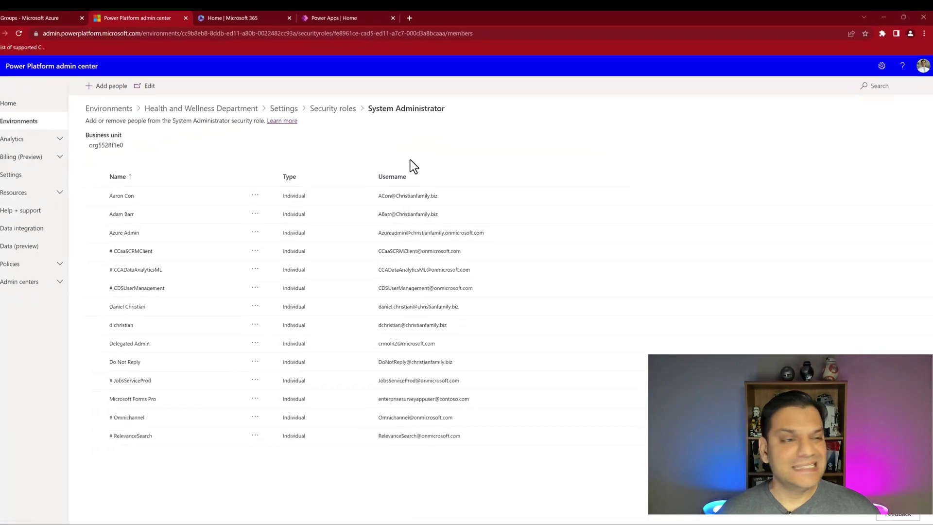
Find the Environment Maker role and review its members without adding anyone.
left_click(340, 109)
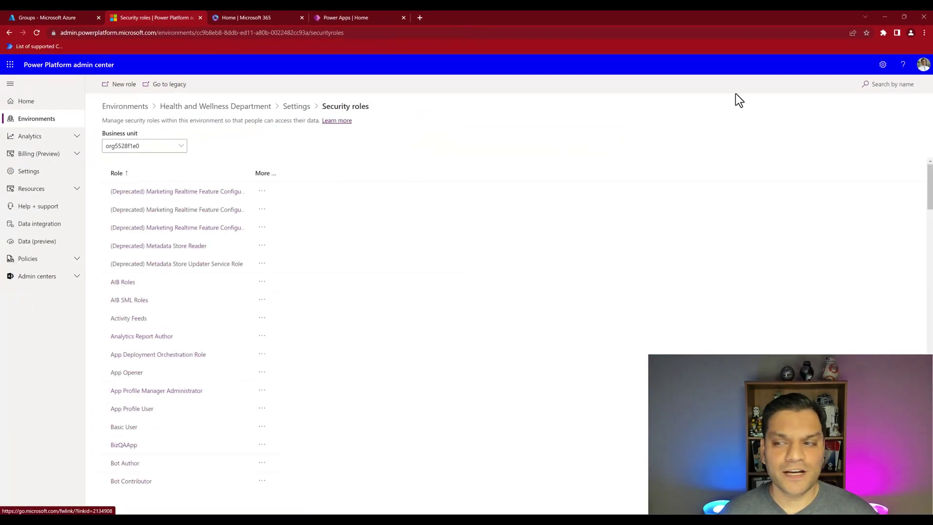
left_click(881, 86)
type("en")
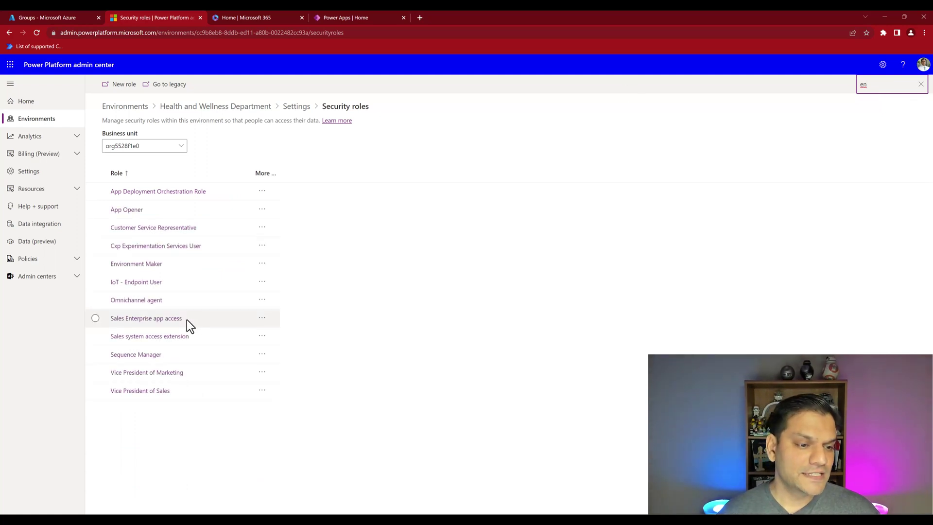
left_click(157, 268)
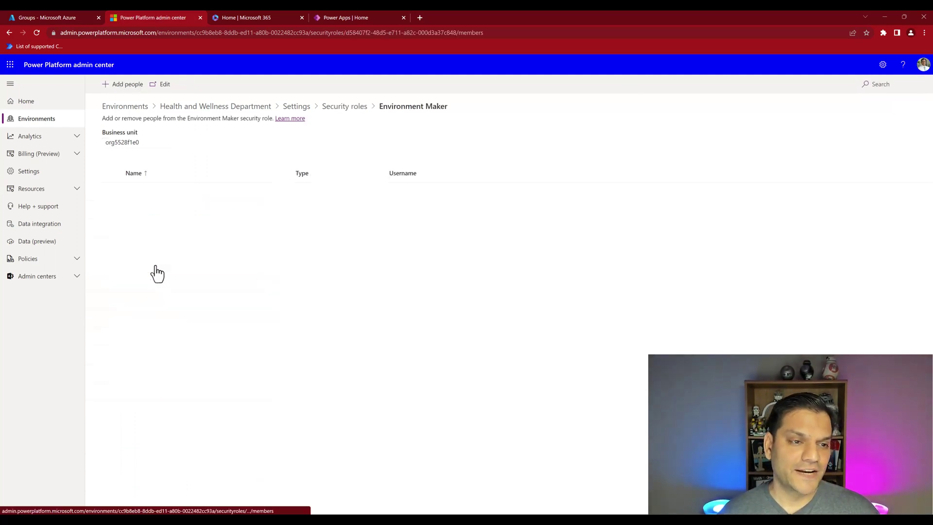
left_click(125, 85)
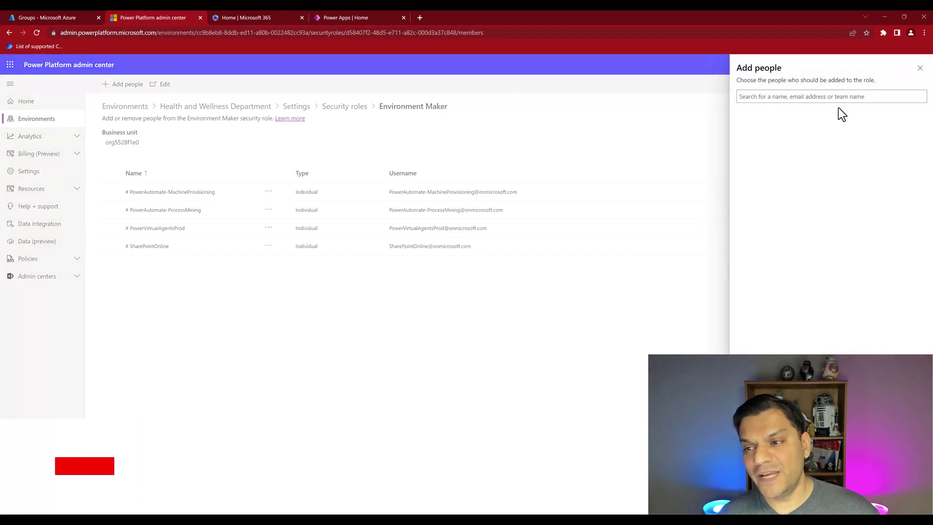
left_click(920, 69)
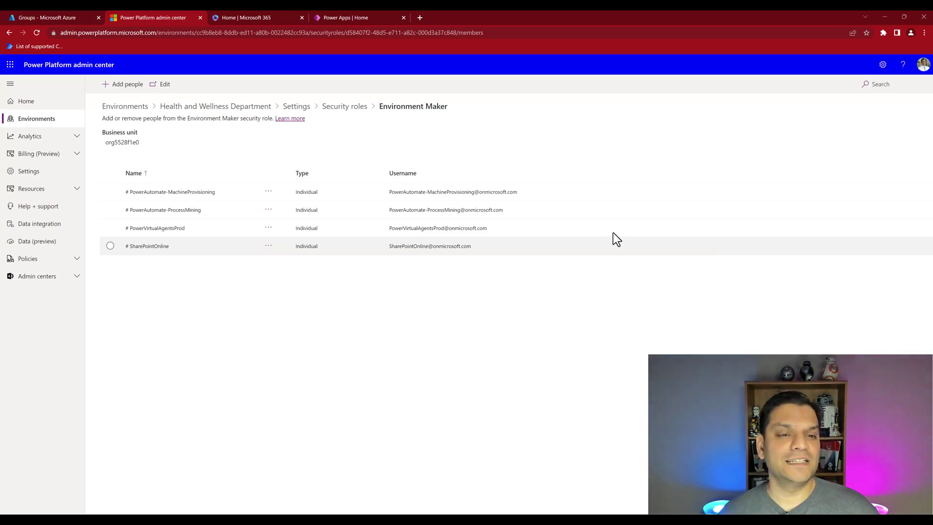
Go to the environment's Settings, then Users + permissions, then Teams.
left_click(298, 107)
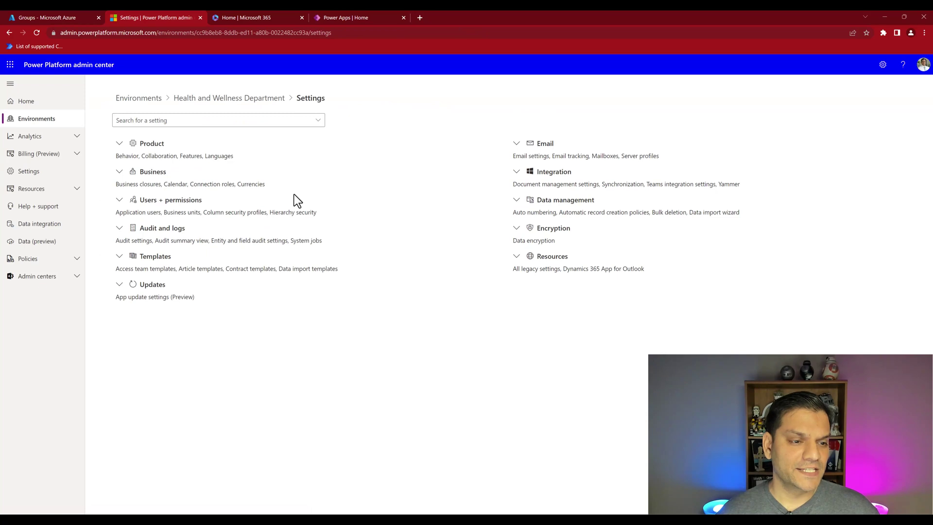
left_click(119, 207)
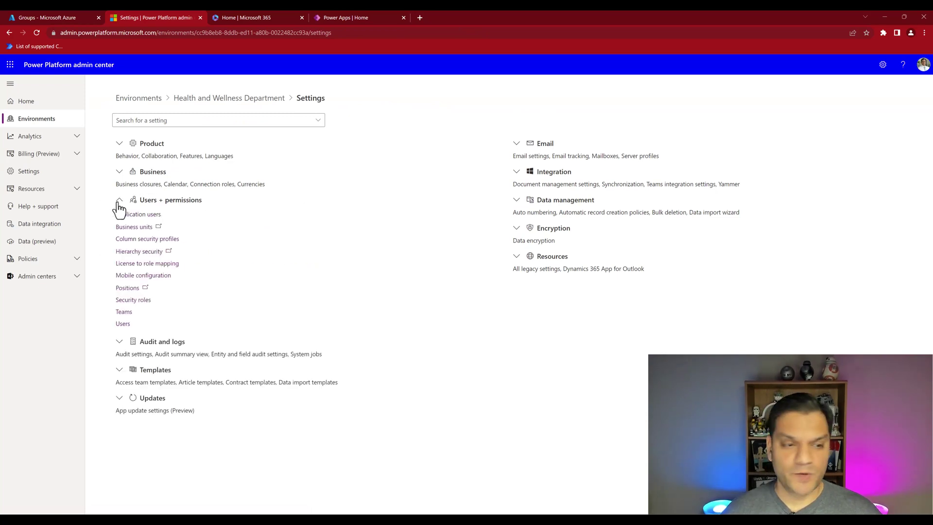
left_click(123, 313)
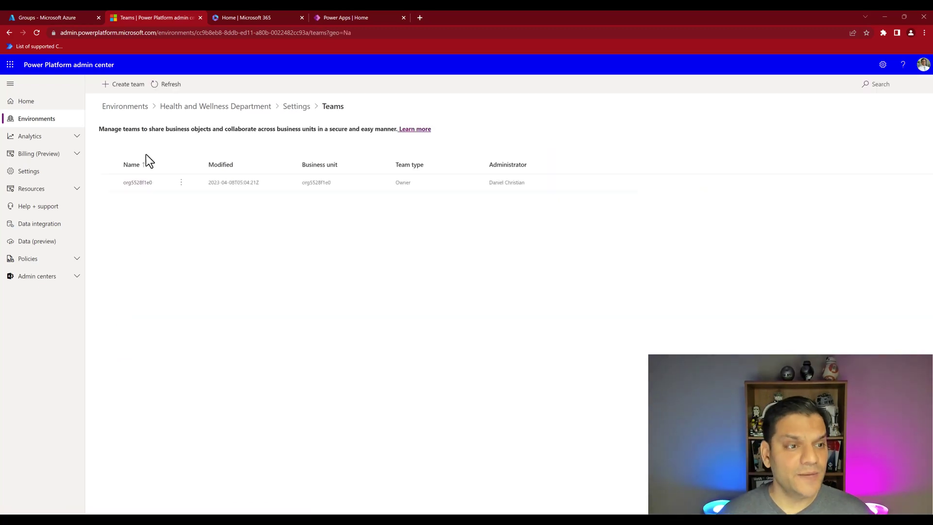
Start a new team named HWD_Healthy-Dose-App-Env-Admin, trimming PP_ and _SG from the pasted group name.
left_click(135, 88)
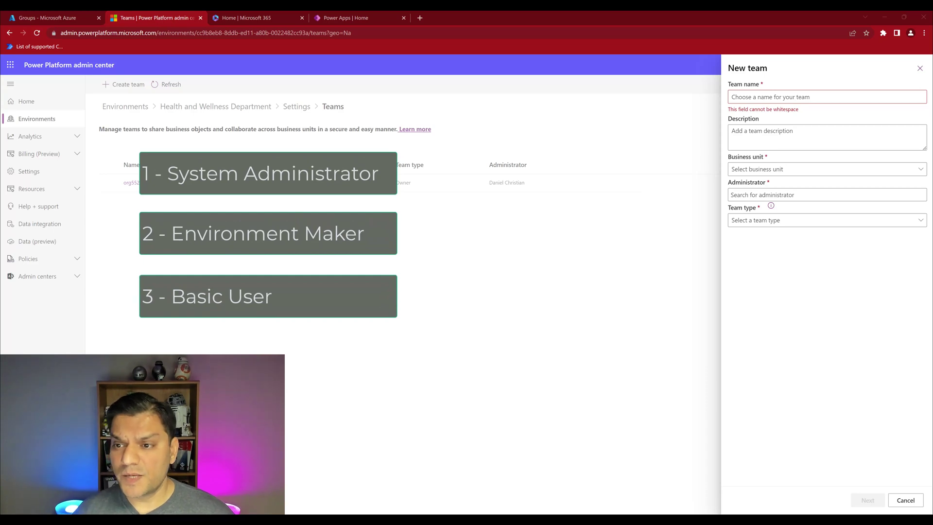
left_click(726, 60)
type("PP_HWD_Healthy-Dose-App-Env-Admin_SG")
key("Home")
key("Delete")
key("Delete")
key("Delete")
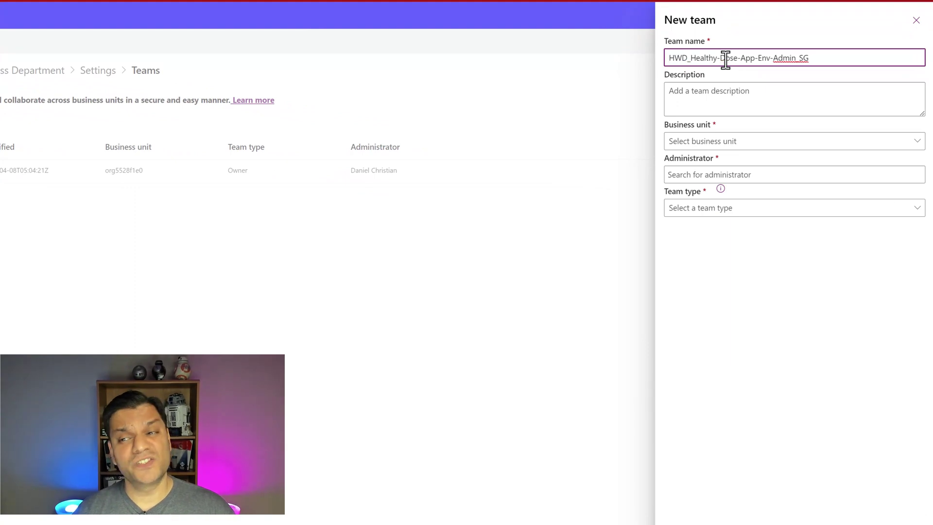
key("End")
key("BackSpace")
key("BackSpace")
key("BackSpace")
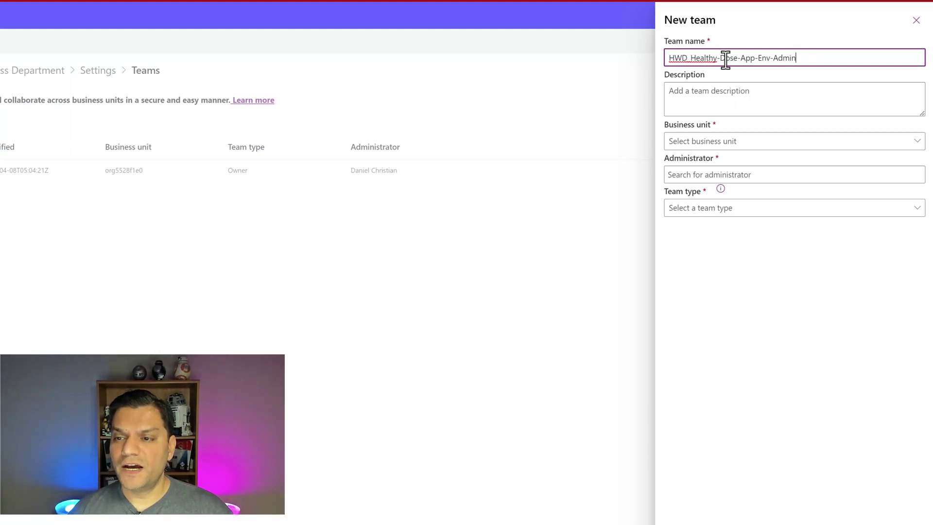
left_click(721, 94)
Set the team's business unit to org5528f1e0 and choose its administrator.
left_click(729, 146)
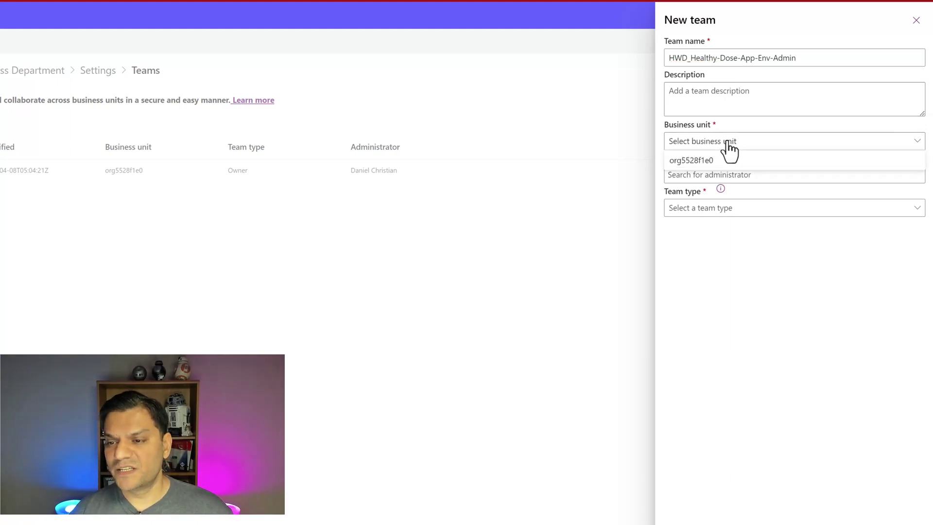
left_click(714, 162)
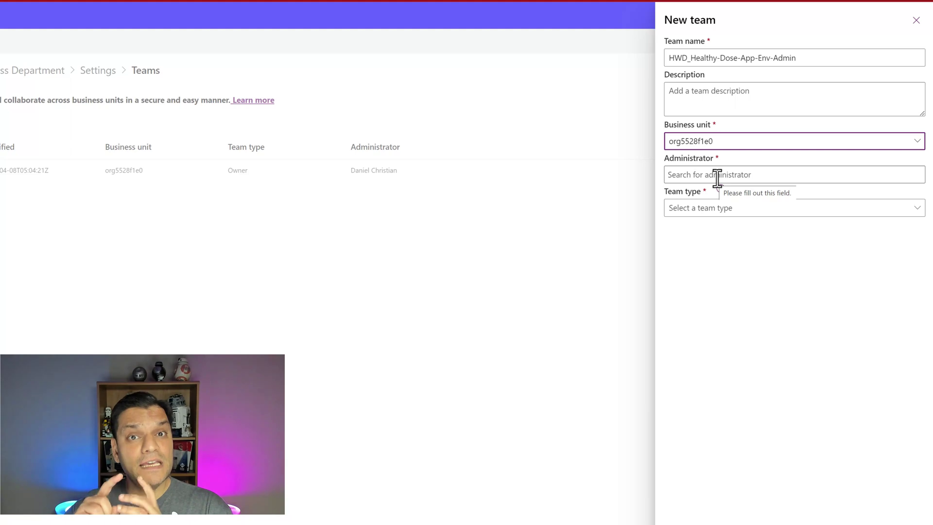
left_click(718, 179)
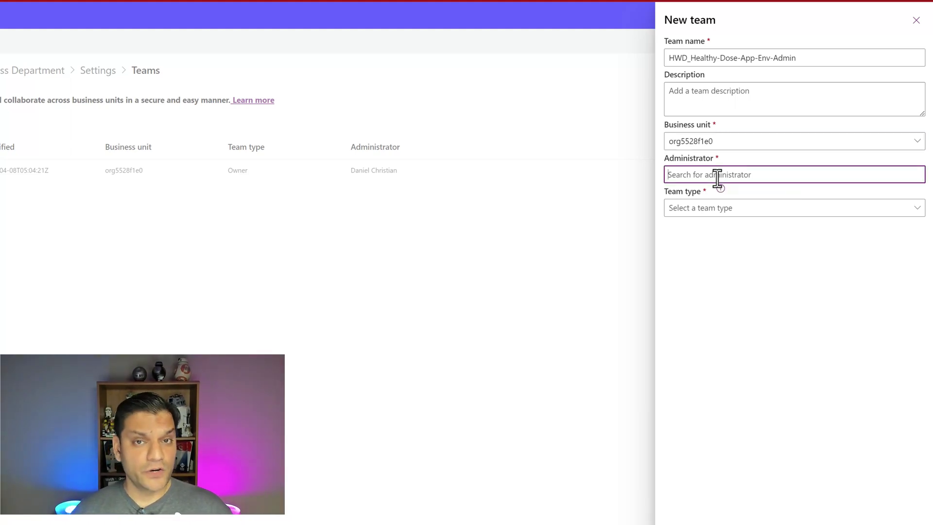
type("daniel")
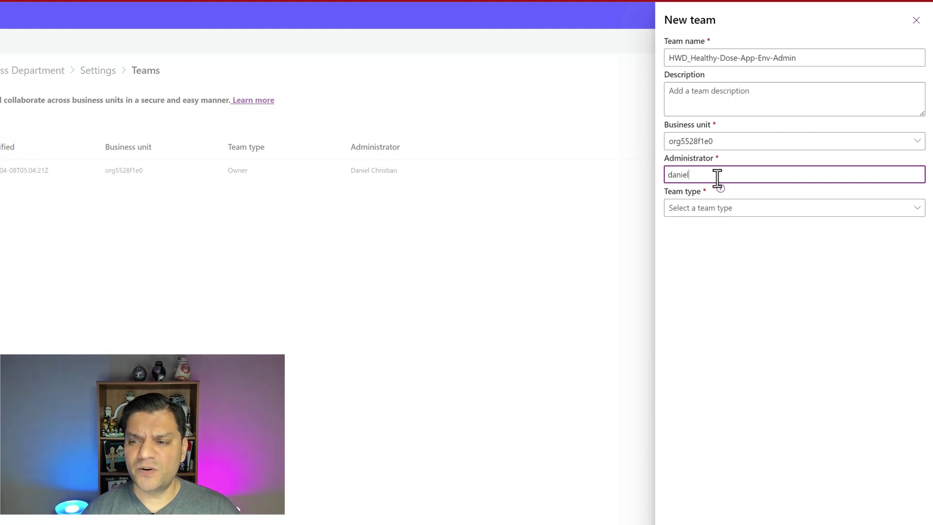
left_click(713, 203)
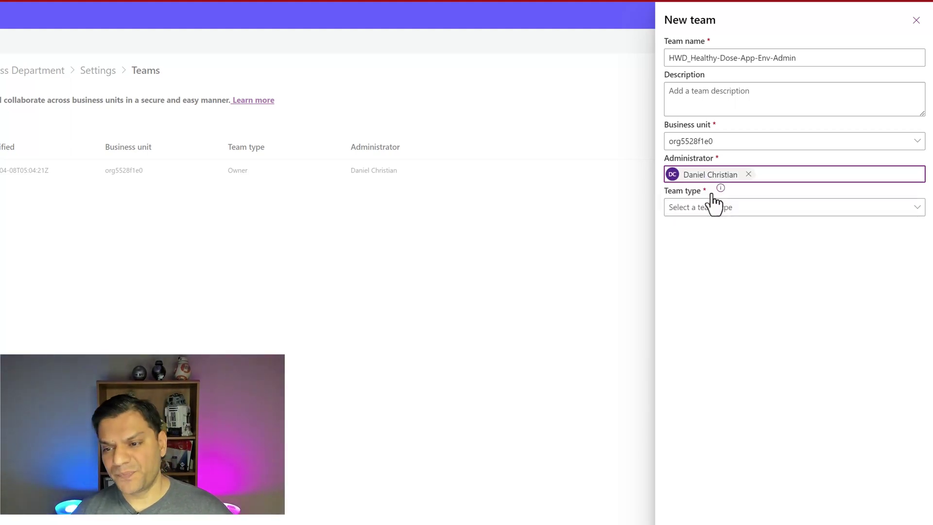
left_click(716, 214)
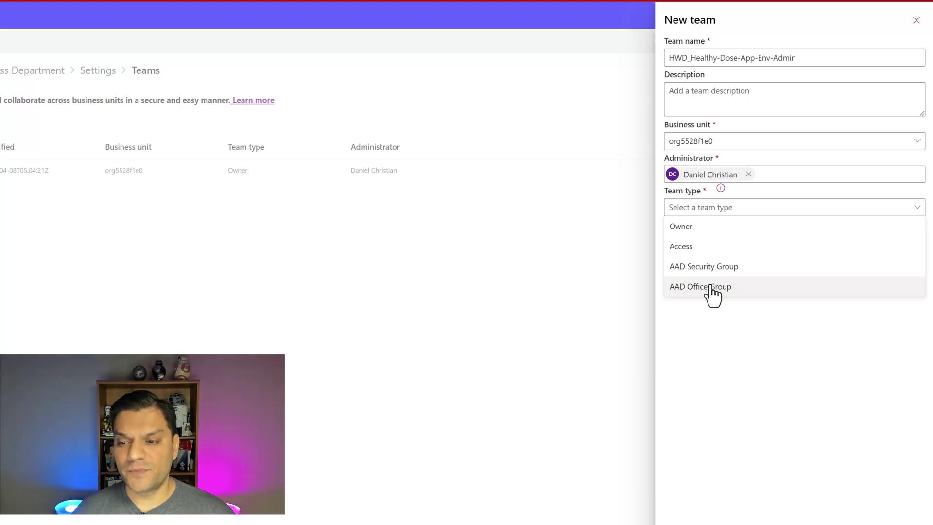
Make it an AAD Security Group team linked to PP_HWD_Healthy-Dose-App-Env-Admin_SG.
left_click(717, 270)
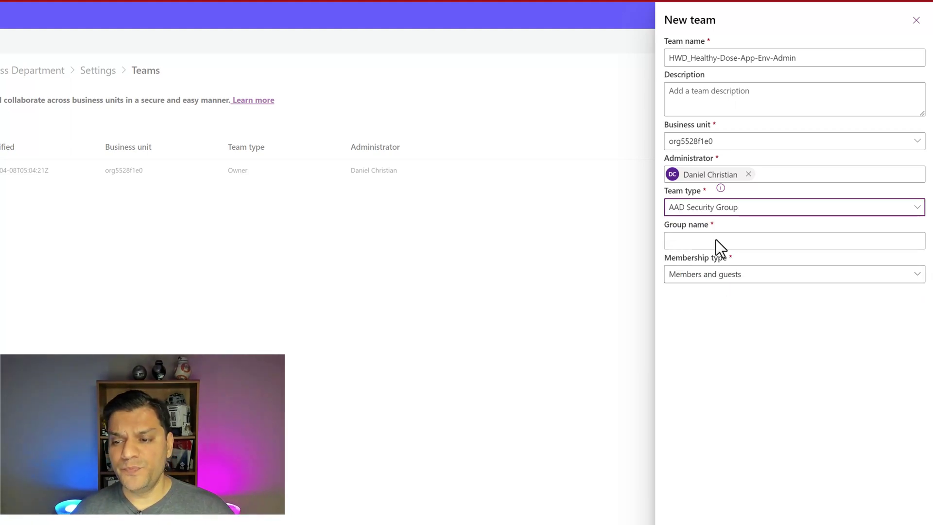
left_click(715, 245)
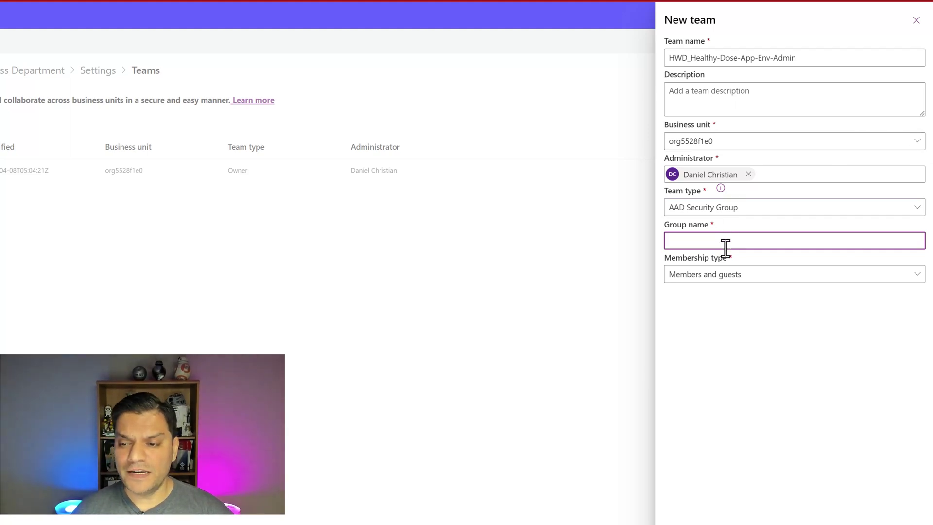
type("PP_HWD_Healthy-Dose-App-Env-Admin_SG")
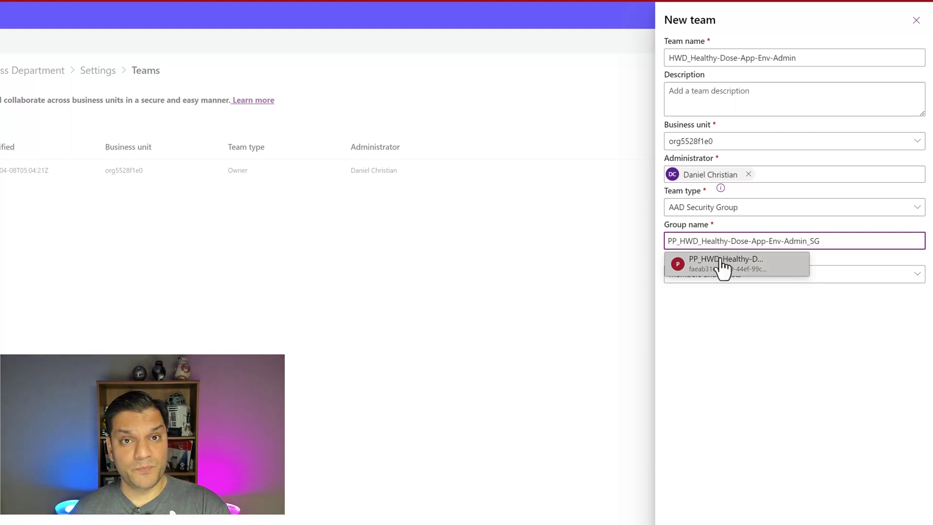
left_click(723, 265)
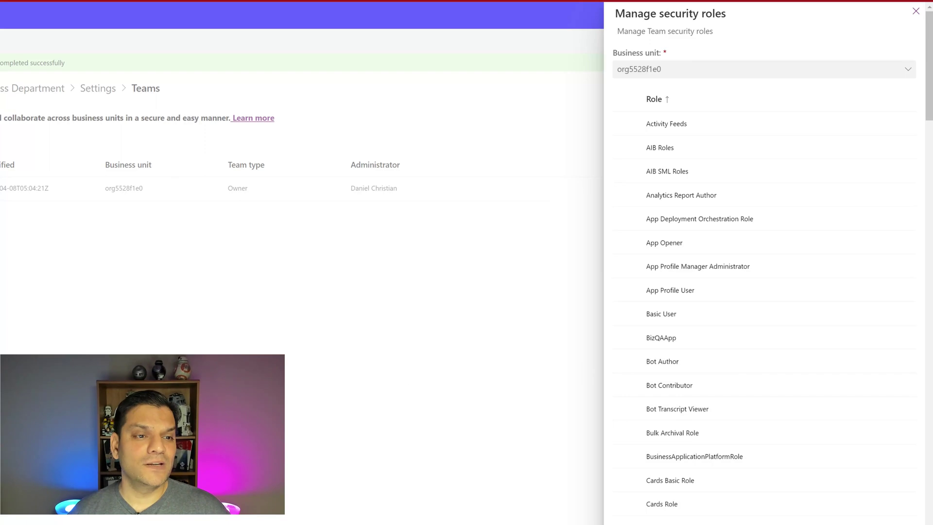
Tick System Administrator in the team's security roles and save.
scroll(745, 334, "down", 3)
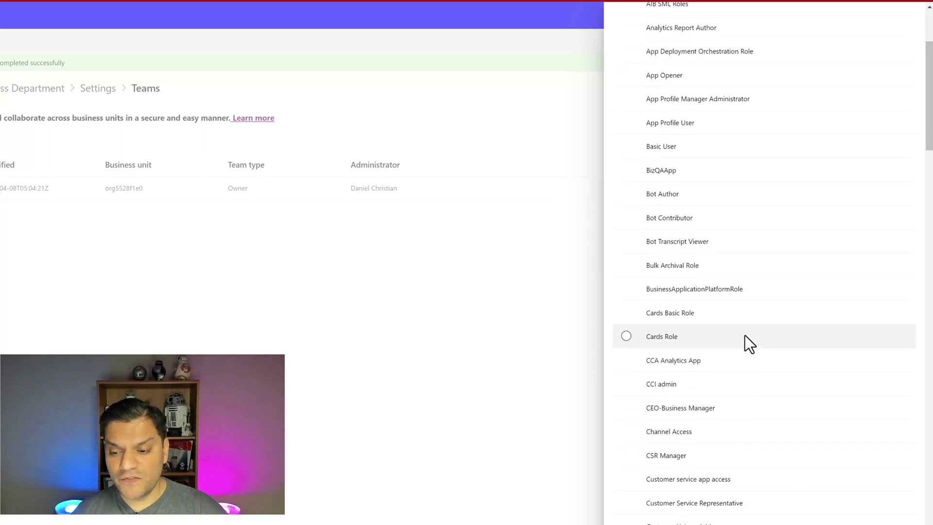
scroll(745, 338, "down", 15)
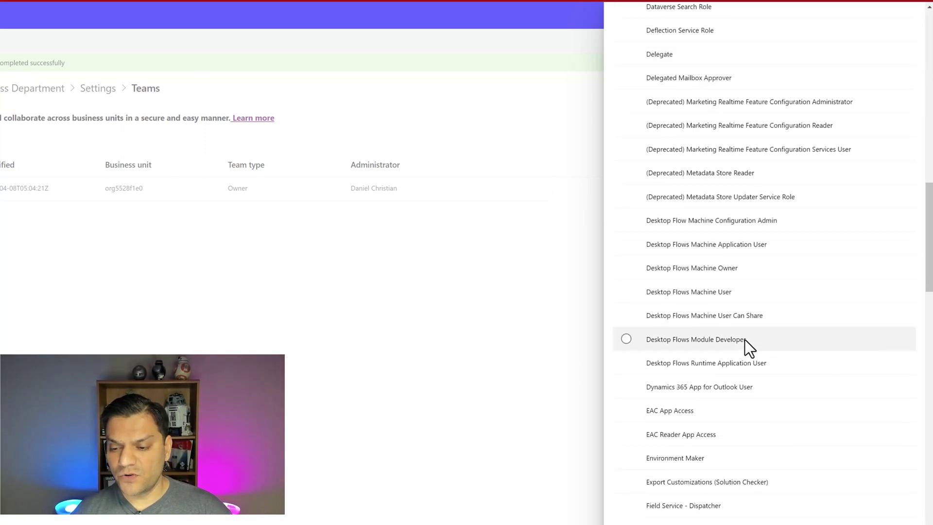
scroll(744, 339, "down", 20)
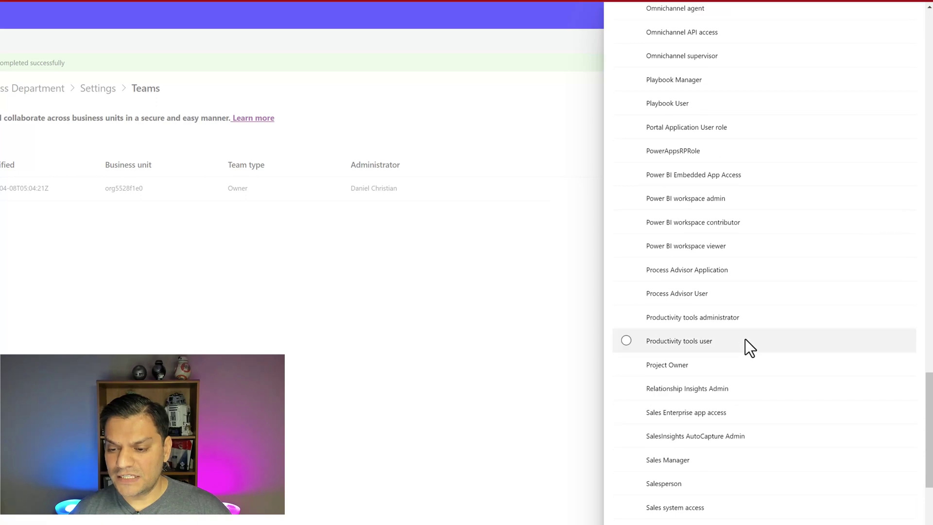
scroll(746, 345, "down", 1)
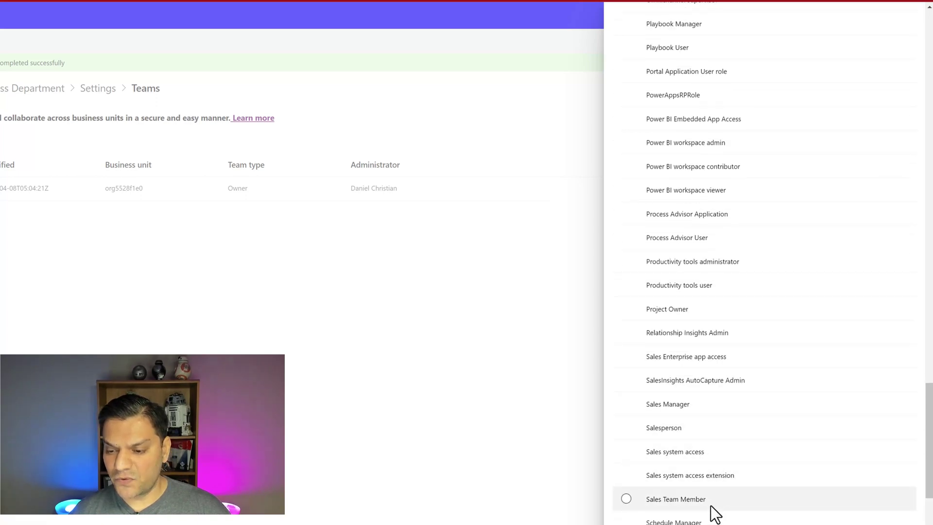
scroll(651, 440, "down", 8)
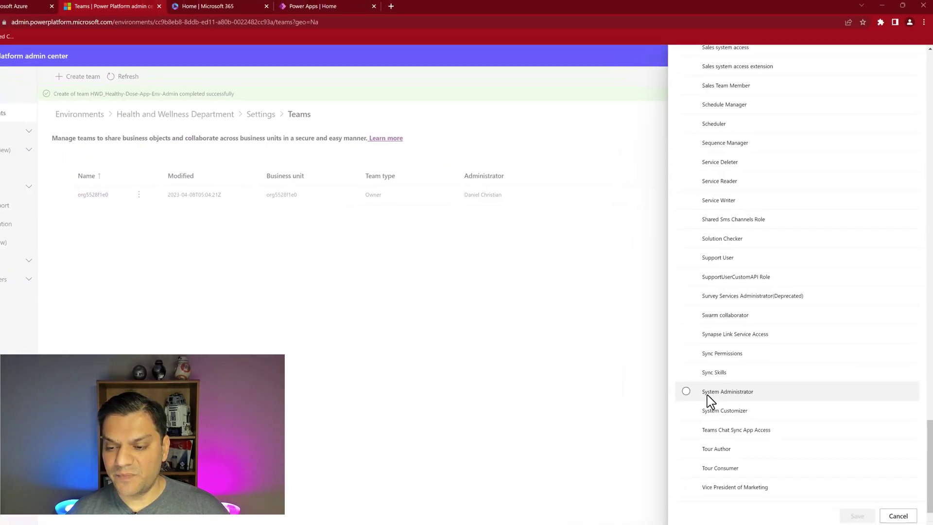
left_click(708, 395)
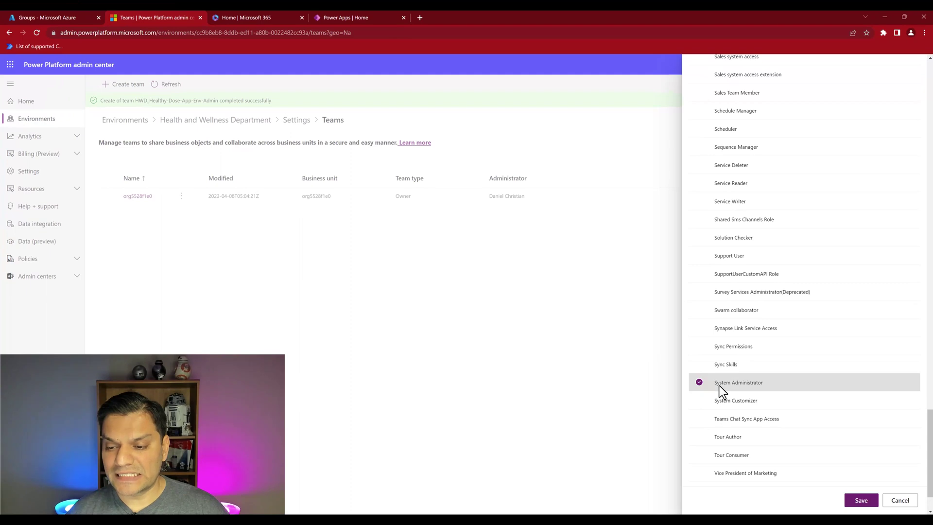
left_click(861, 501)
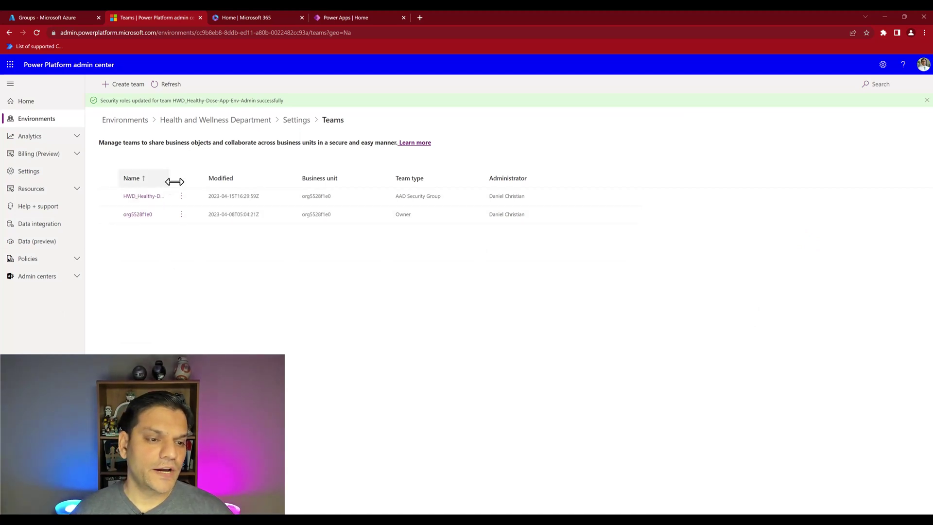
Widen the teams list's Name column to show HWD_Healthy-Dose-App-Env-Admin in full.
left_click_drag(168, 186, 271, 187)
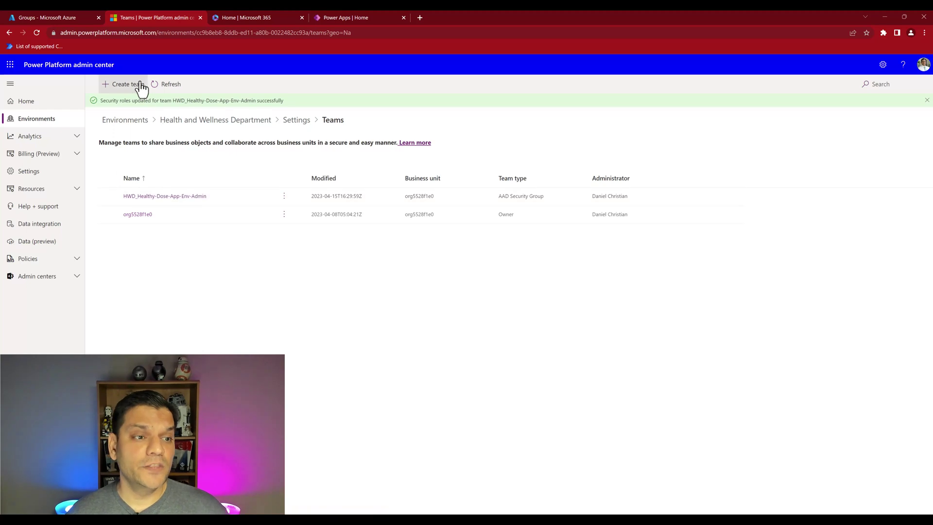
Start another new team named HWD_Healthy-Dose-App-Maker from the pasted, trimmed group name.
left_click(117, 84)
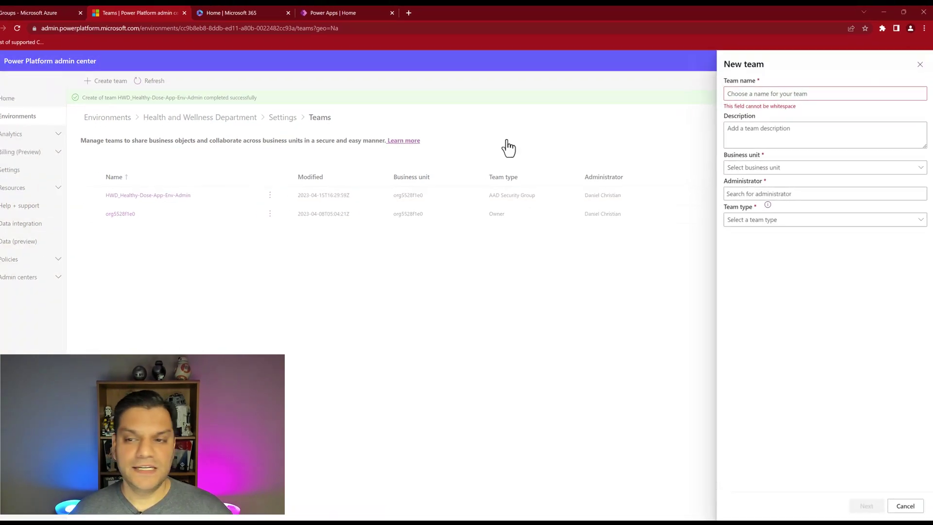
type("P_HWD_Healthy-Dose-App-Maker_SG")
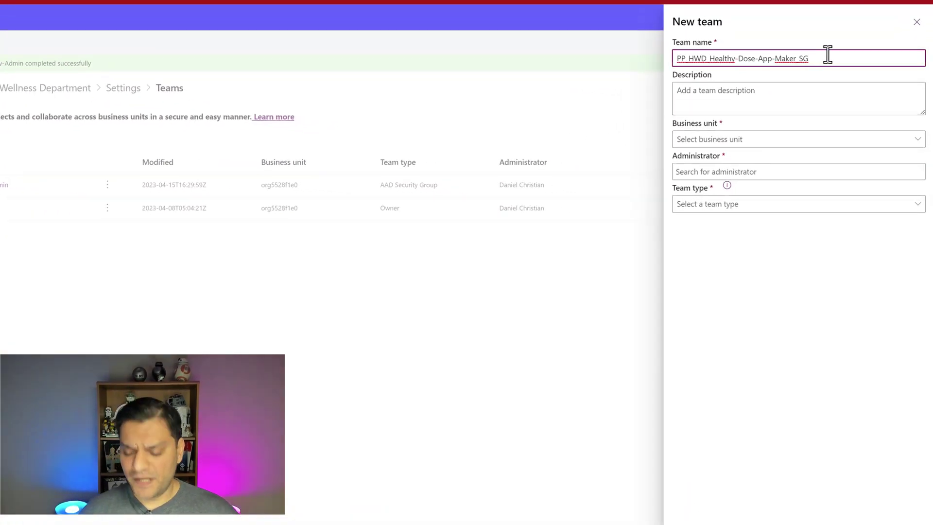
key("Home")
key("Delete")
key("Delete")
key("BackSpace")
key("BackSpace")
key("BackSpace")
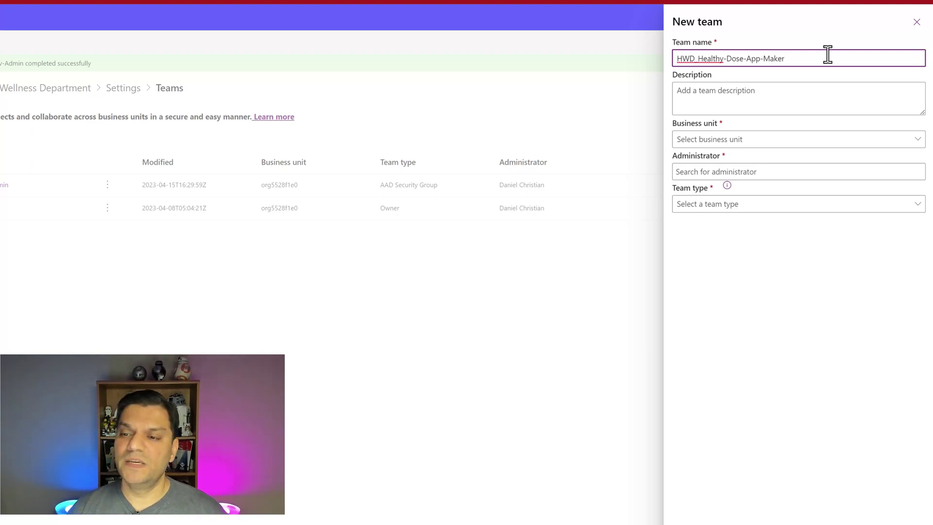
Set the business unit to org5528f1e0 and choose the team's administrator.
left_click(765, 141)
left_click(753, 156)
left_click(693, 172)
type("Daniel Christian")
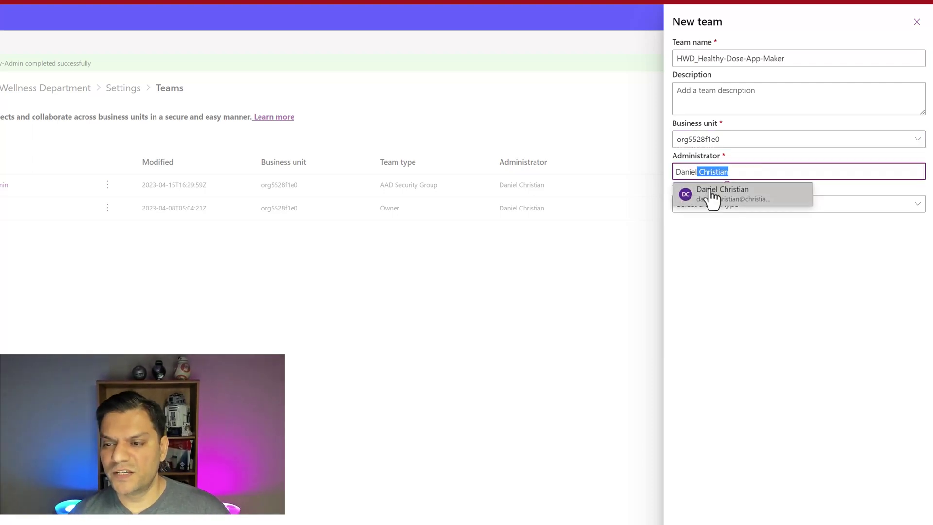
left_click(711, 196)
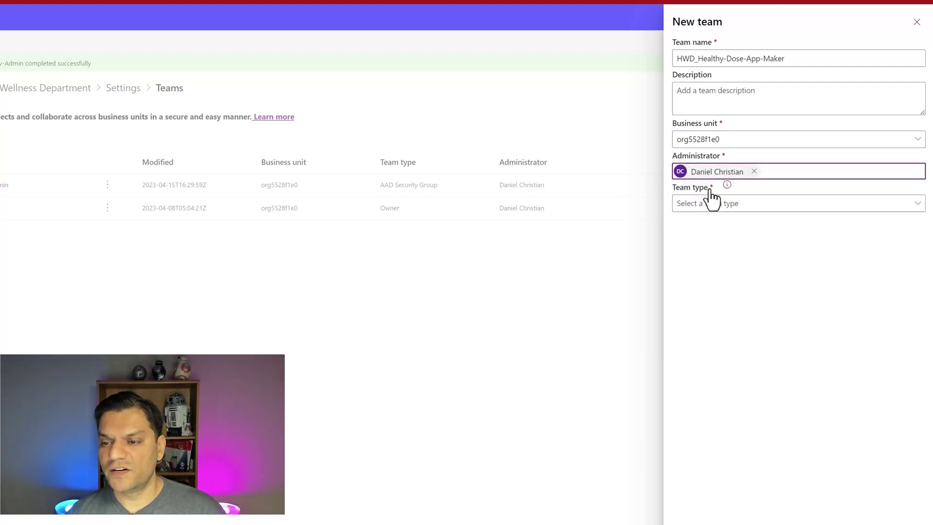
Make it an AAD Security Group team linked to PP_HWD_Healthy-Dose-App-Env-Admin_SG with Owners membership.
left_click(713, 207)
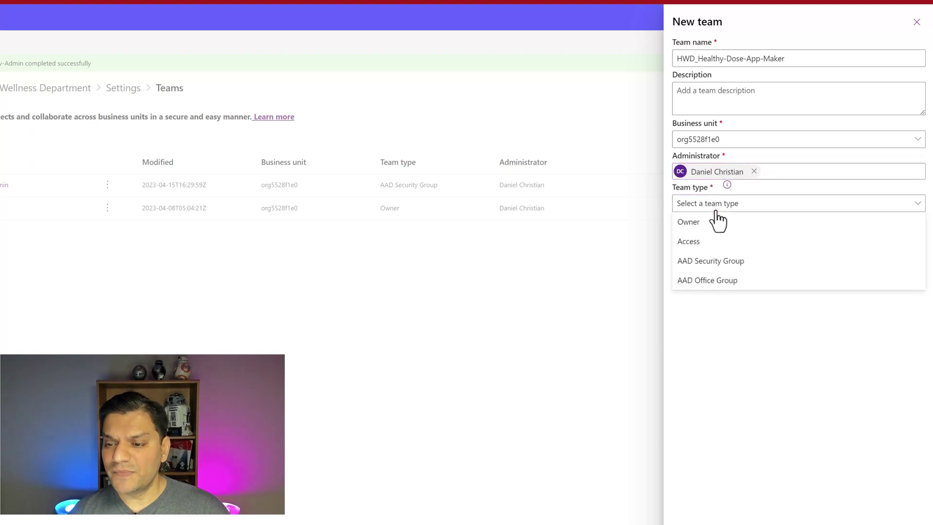
left_click(719, 268)
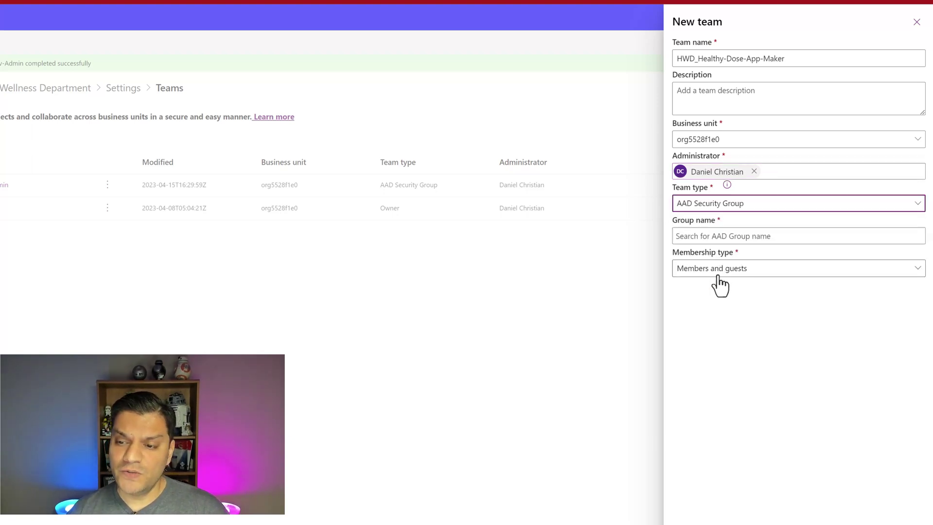
left_click(766, 238)
type("PP_HWD_Healthy-Dose-App-Env-Admin_SG")
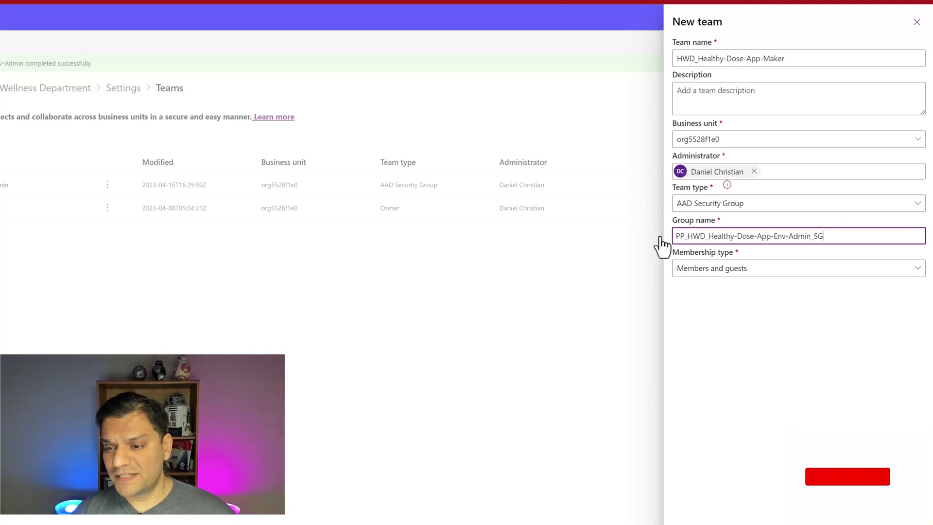
left_click(710, 255)
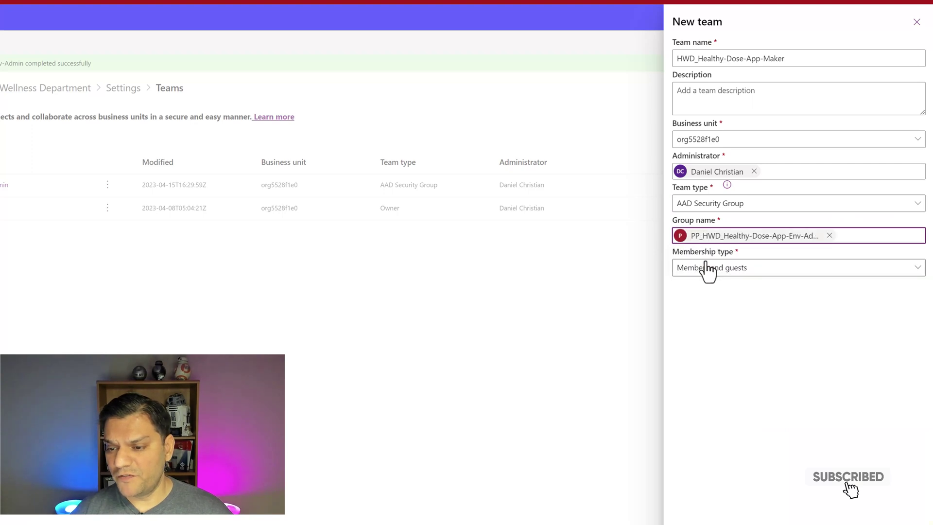
left_click(706, 269)
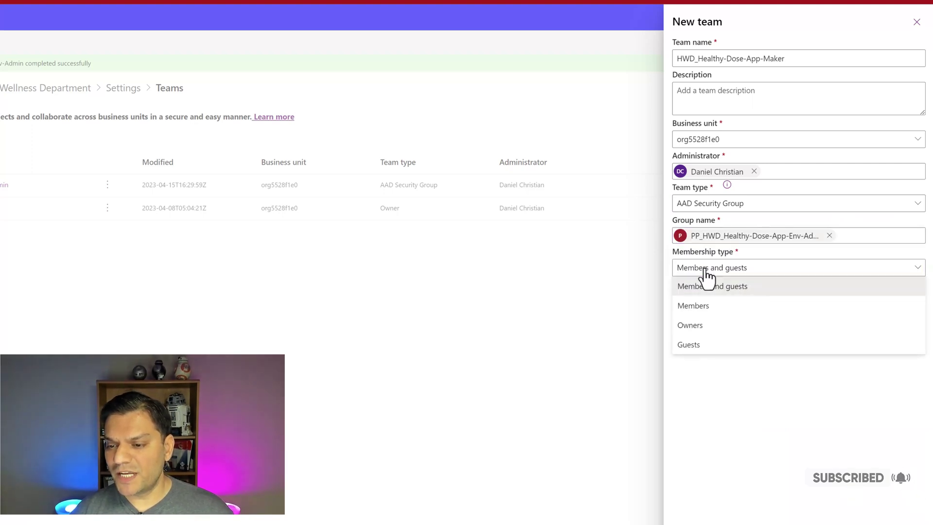
left_click(707, 326)
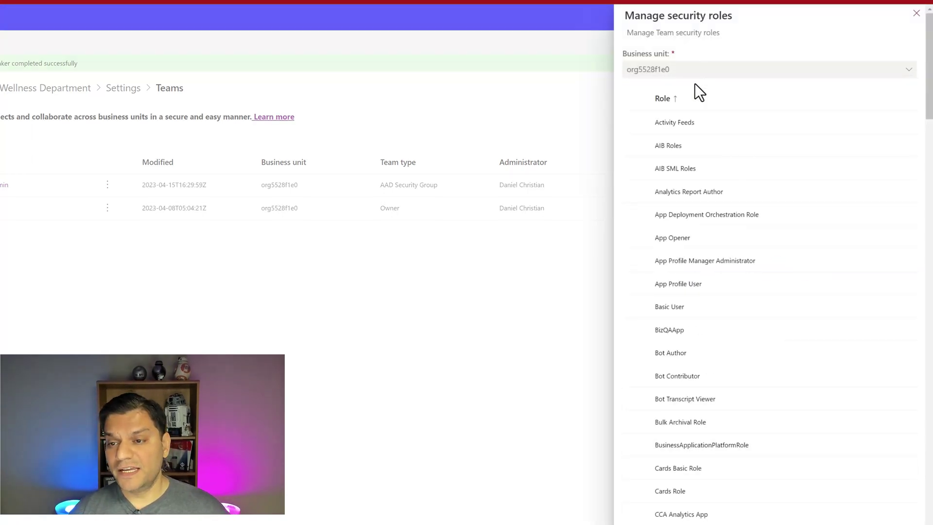
Tick Environment Maker in HWD_Healthy-Dose-App-Maker's security roles and save.
scroll(764, 428, "down", 6)
scroll(762, 421, "down", 10)
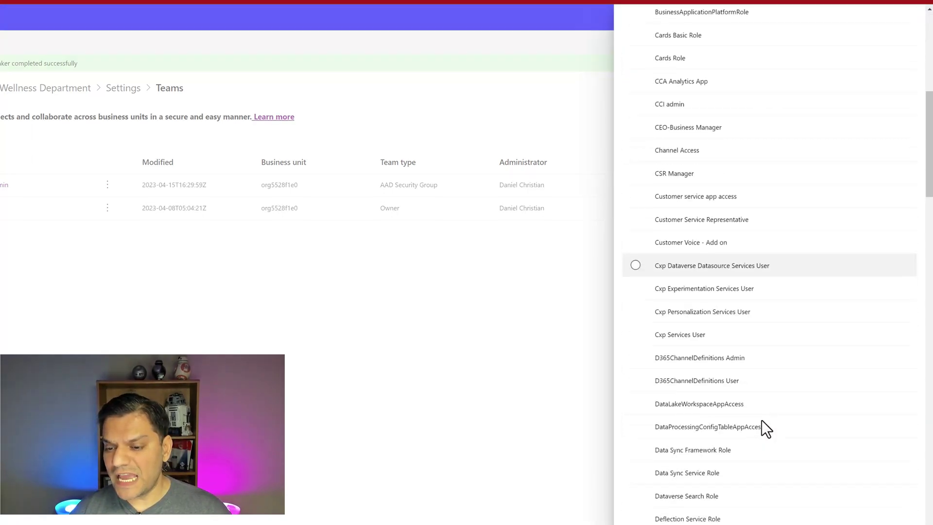
scroll(762, 428, "down", 4)
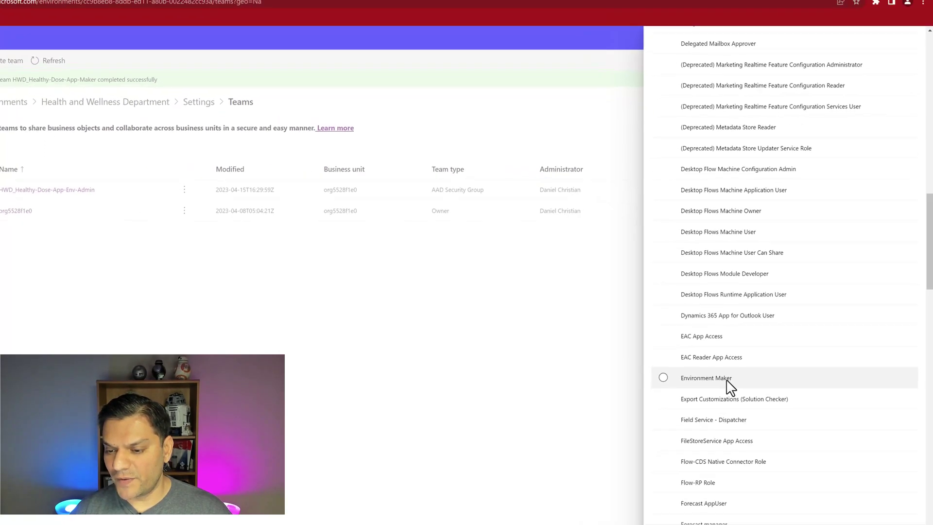
left_click(728, 379)
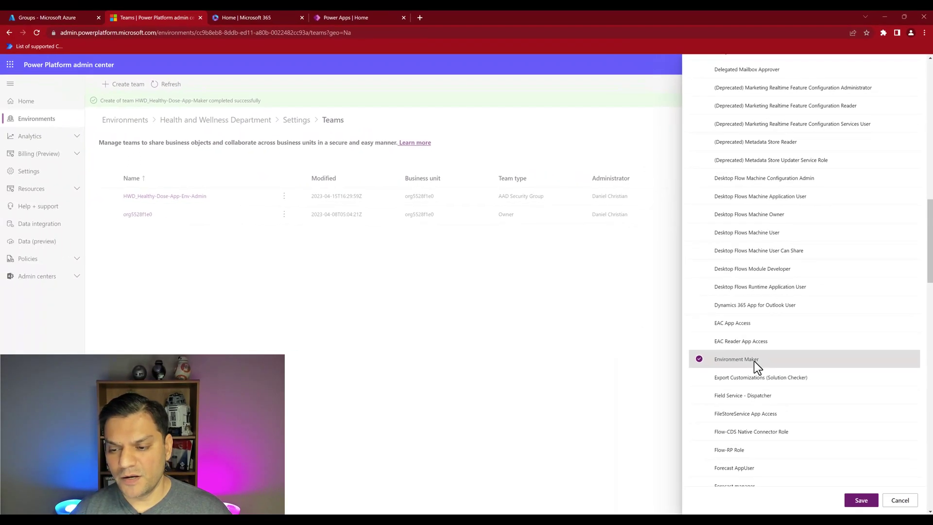
left_click(869, 501)
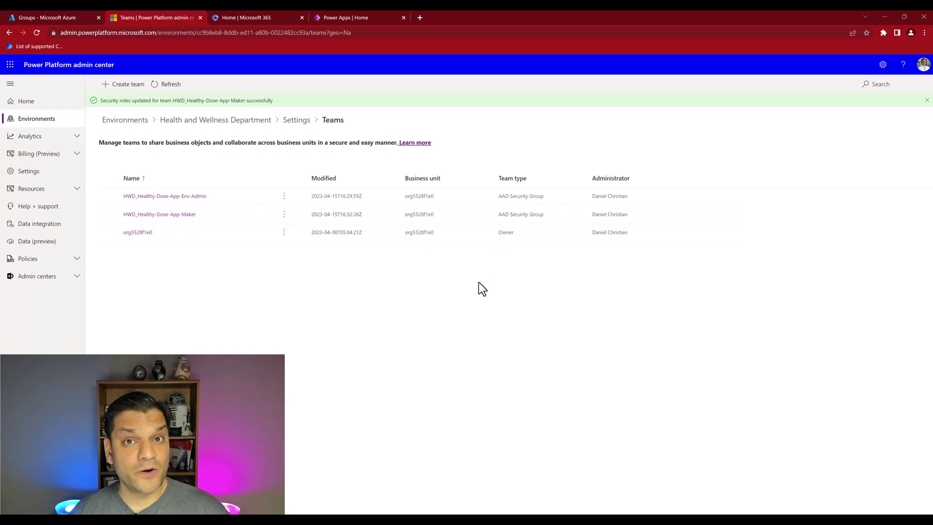
Start a new team named HWD_Healthy-Does-App-User from the pasted, trimmed group name.
left_click(138, 87)
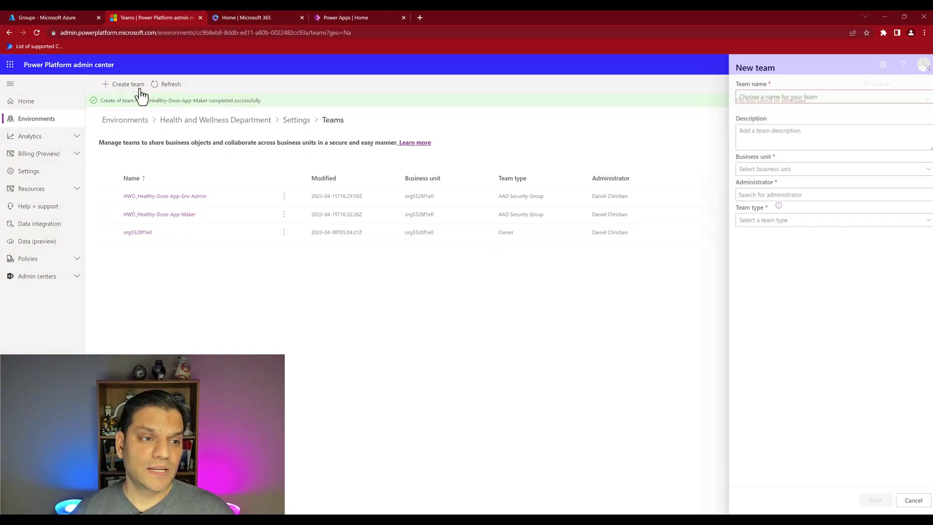
left_click(810, 96)
type("PP_HWD_Healthy-Does-App-User_SG")
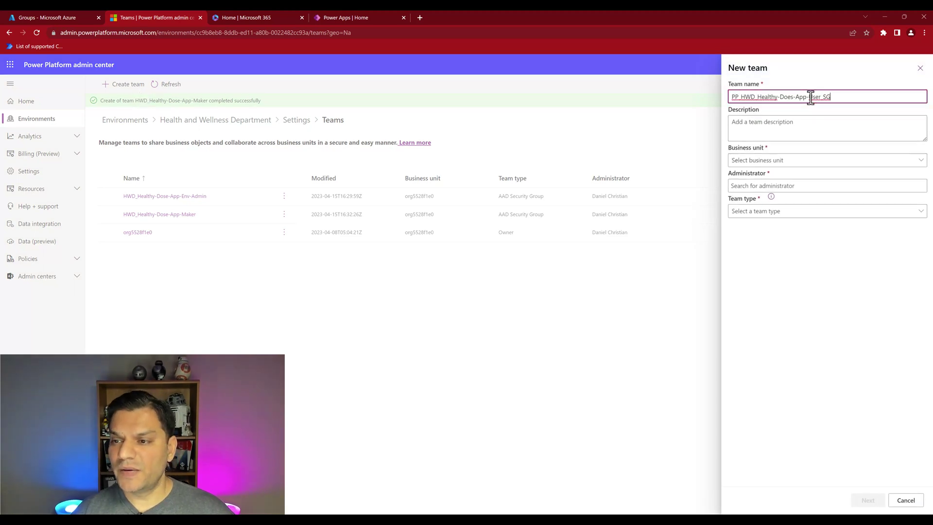
key("Home")
key("Delete")
key("Delete")
key("Delete")
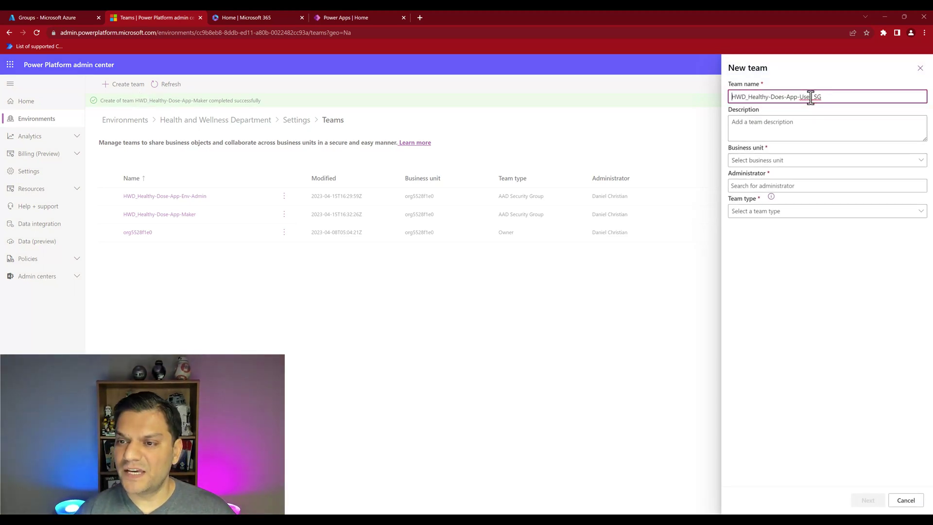
key("BackSpace")
key("BackSpace")
key("BackSpace")
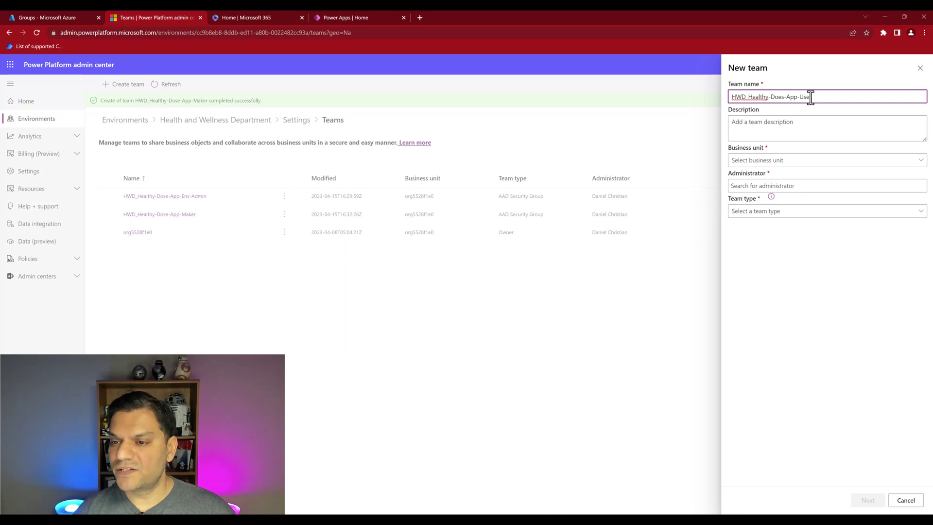
Set the business unit to org5528f1e0 and choose the team's administrator.
left_click(783, 164)
left_click(781, 178)
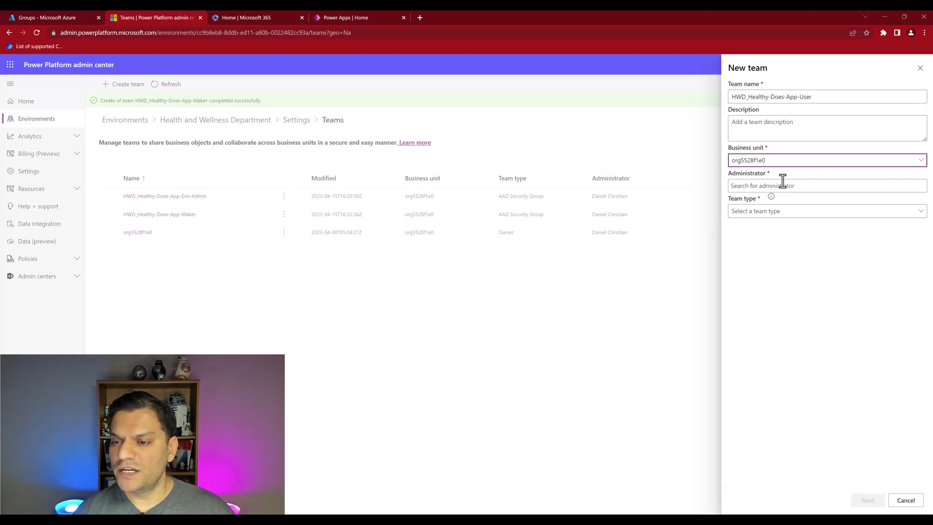
left_click(783, 185)
type("daniel")
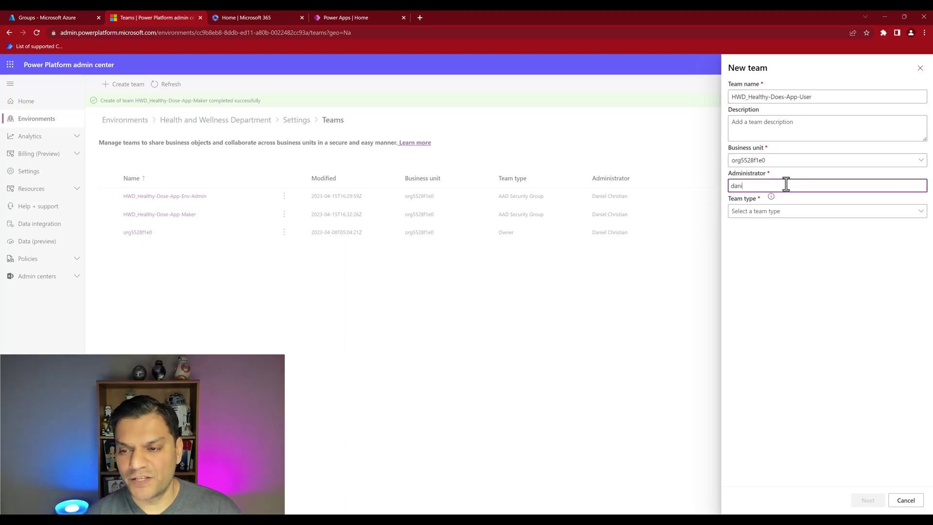
left_click(777, 204)
Link the team as AAD Security Group to PP_HWD_Healthy-Does-App-User_SG with Members membership and create it.
left_click(781, 214)
left_click(769, 257)
left_click(768, 238)
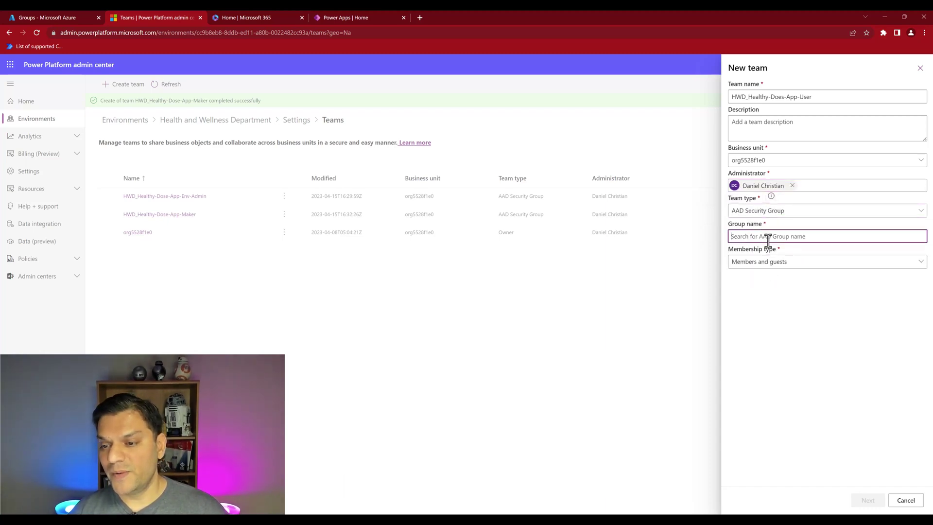
type("PP_HWD_Healthy-Does-App-User_SG")
left_click(769, 252)
left_click(769, 263)
left_click(770, 294)
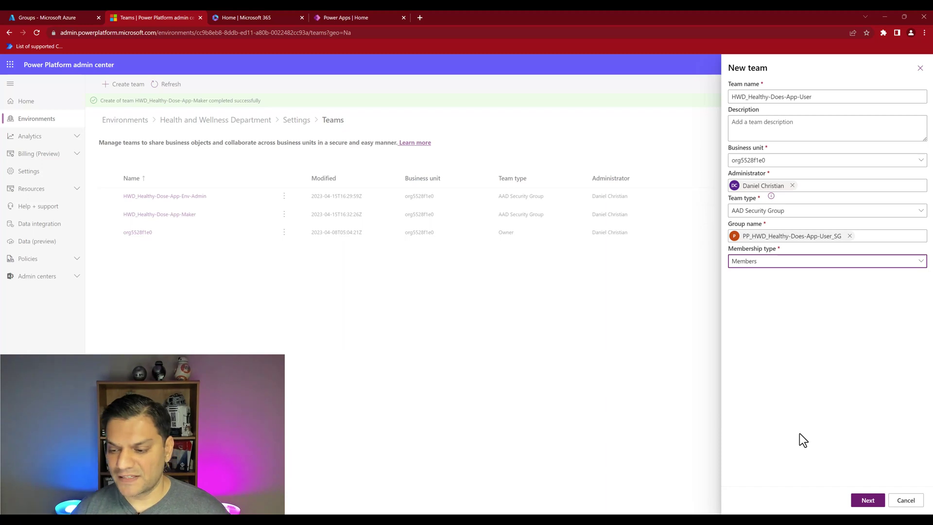
left_click(861, 496)
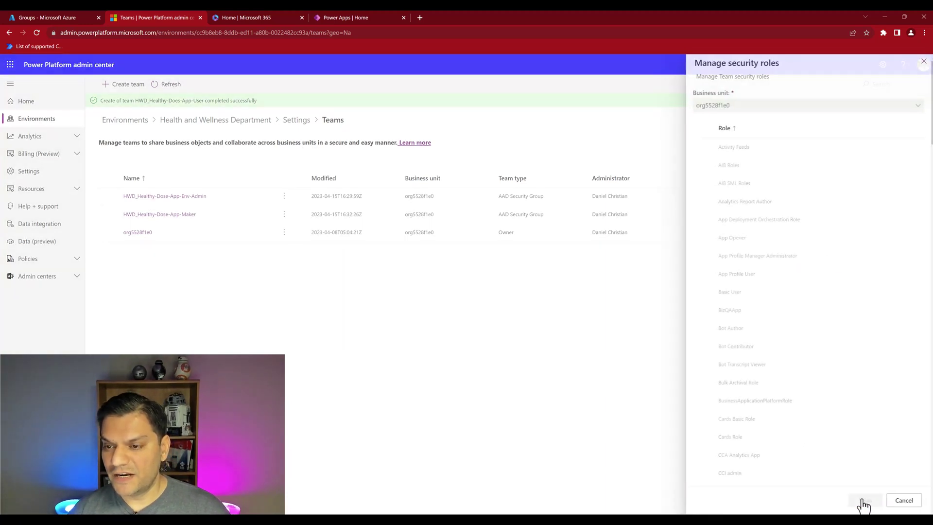
scroll(815, 360, "down", 5)
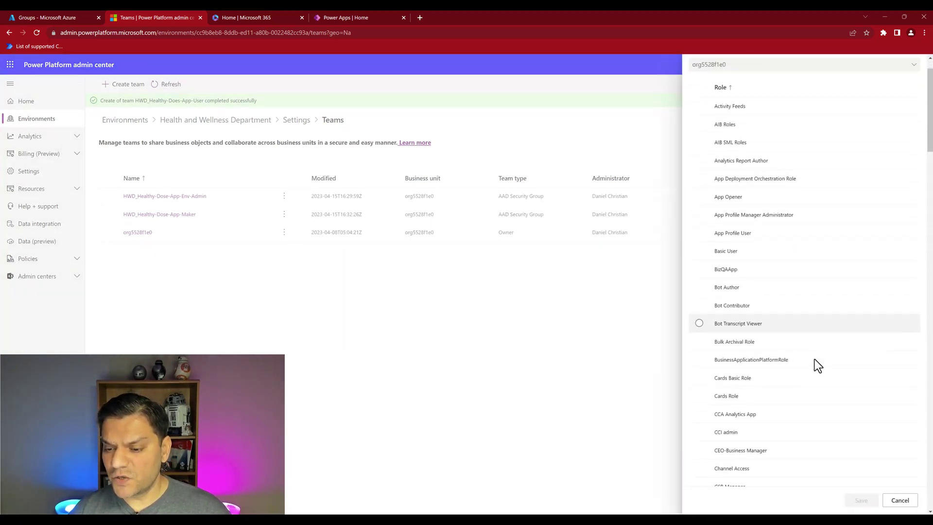
scroll(815, 360, "down", 4)
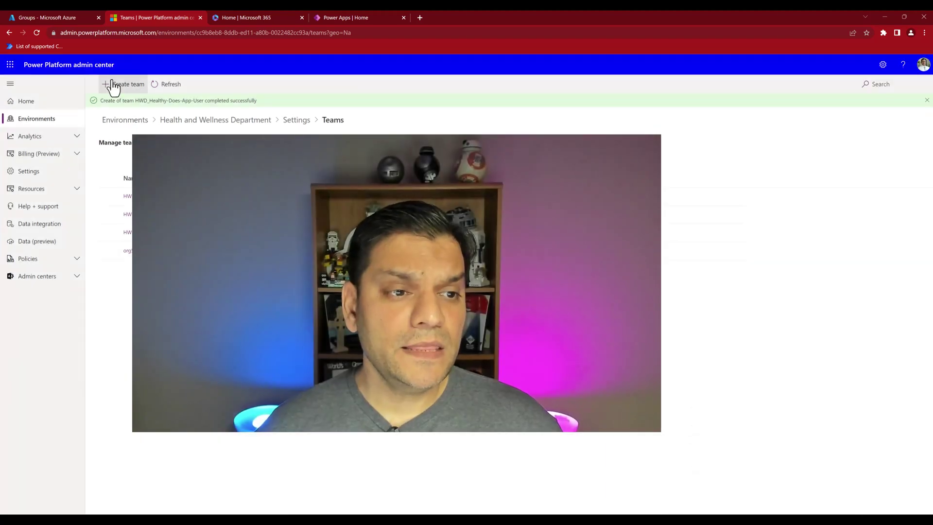
left_click(113, 85)
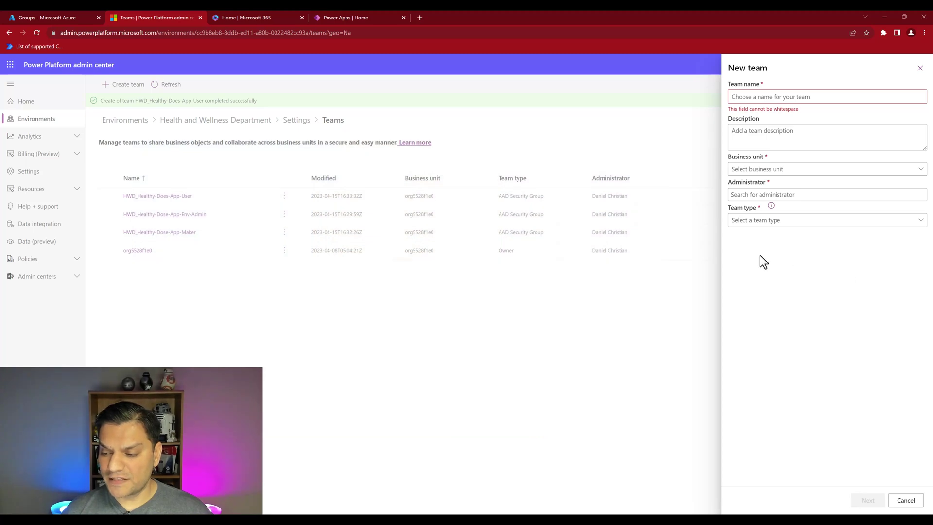
left_click(312, 208)
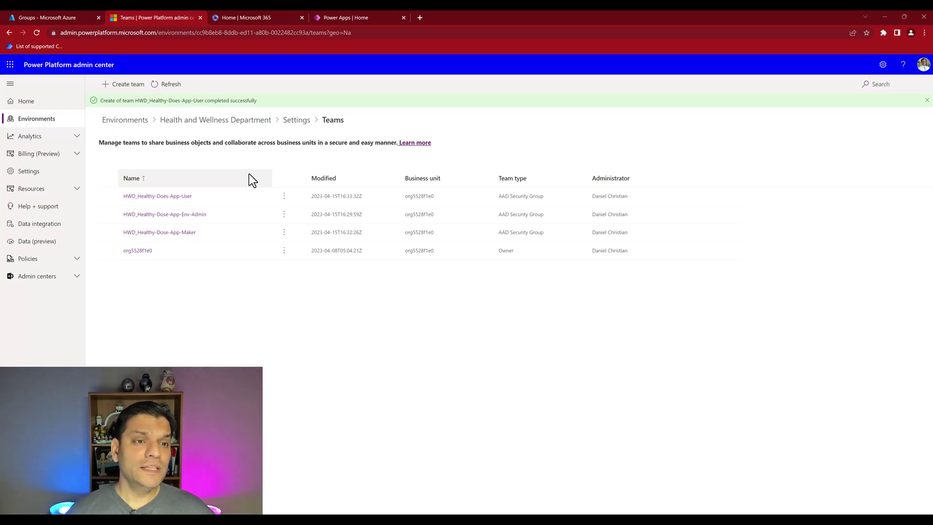
In Power Apps, confirm the environment and open sharing for the Budget Tracker app.
left_click(325, 17)
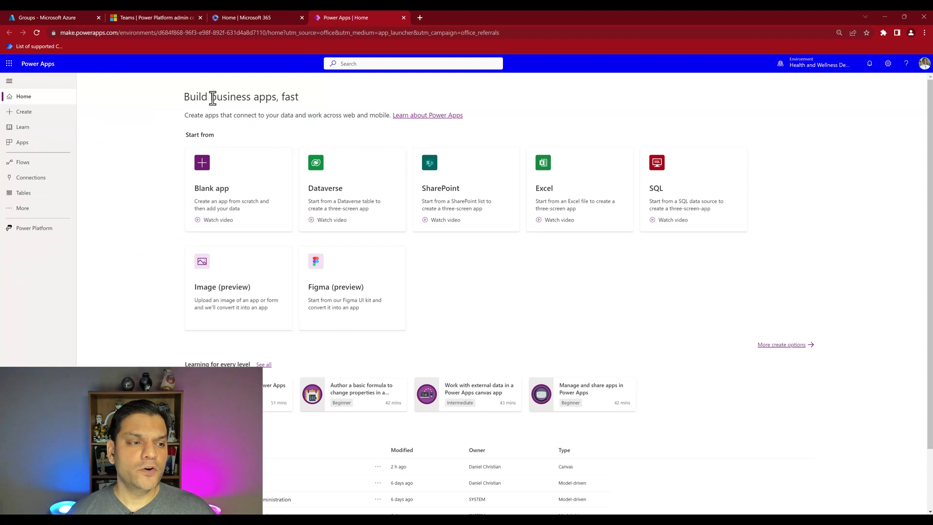
left_click(803, 68)
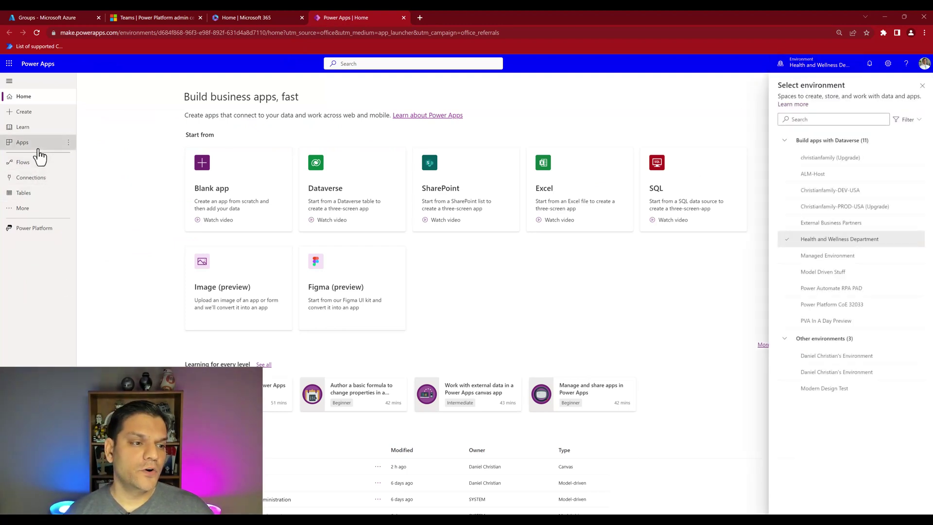
left_click(38, 146)
left_click(201, 82)
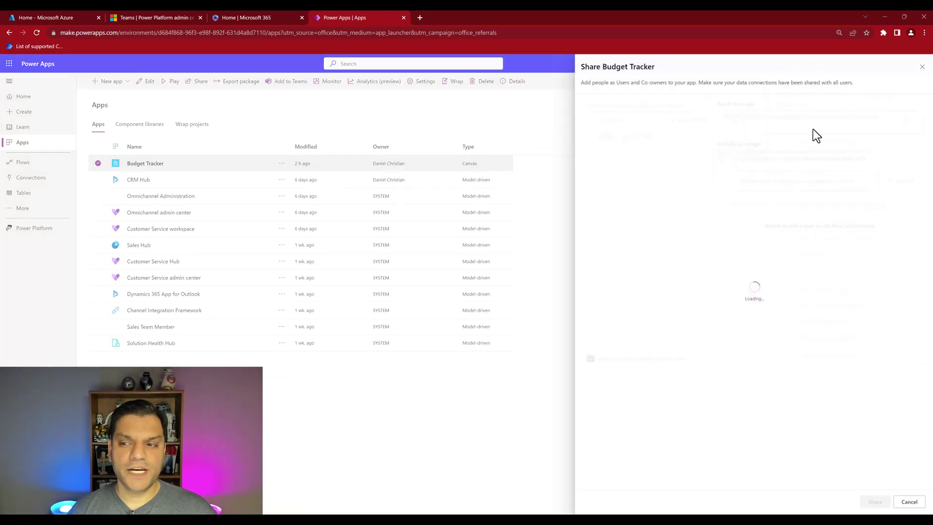
Add the PP_HWD_Healthy-Does-App-User_SG group as a user without sending an email invitation.
left_click(621, 105)
type("PP_HWD_Healthy-Does-App-User_SG")
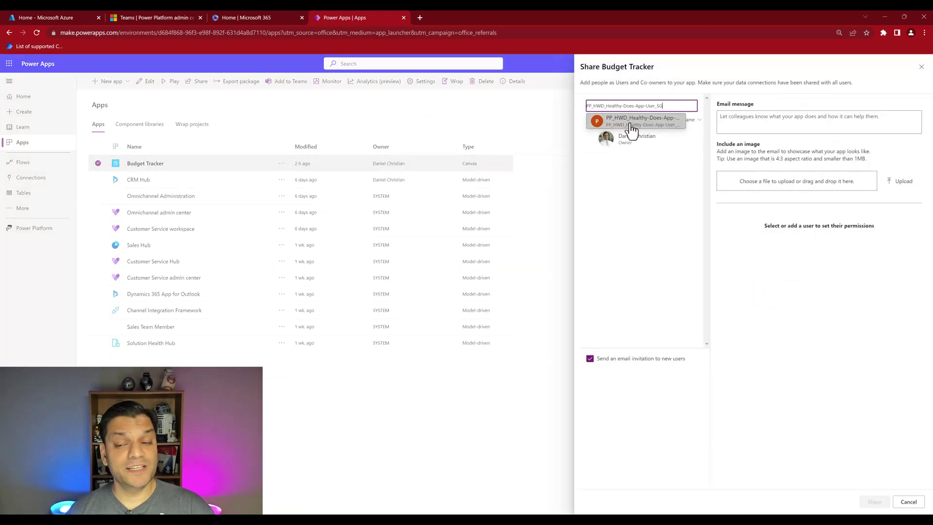
left_click(631, 127)
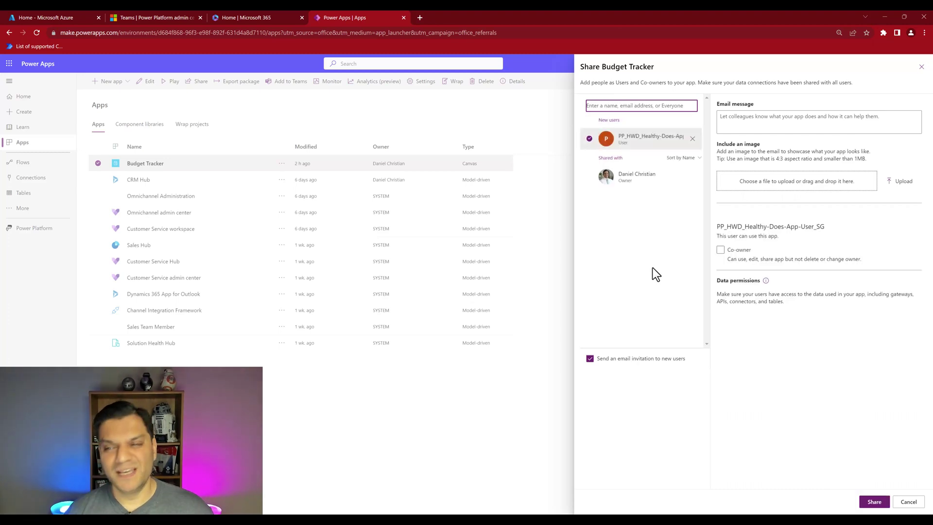
left_click(590, 359)
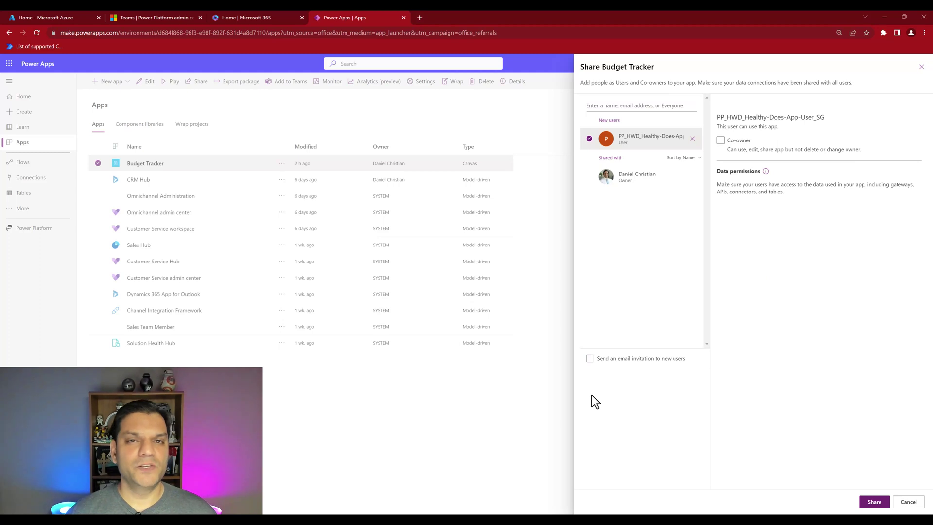